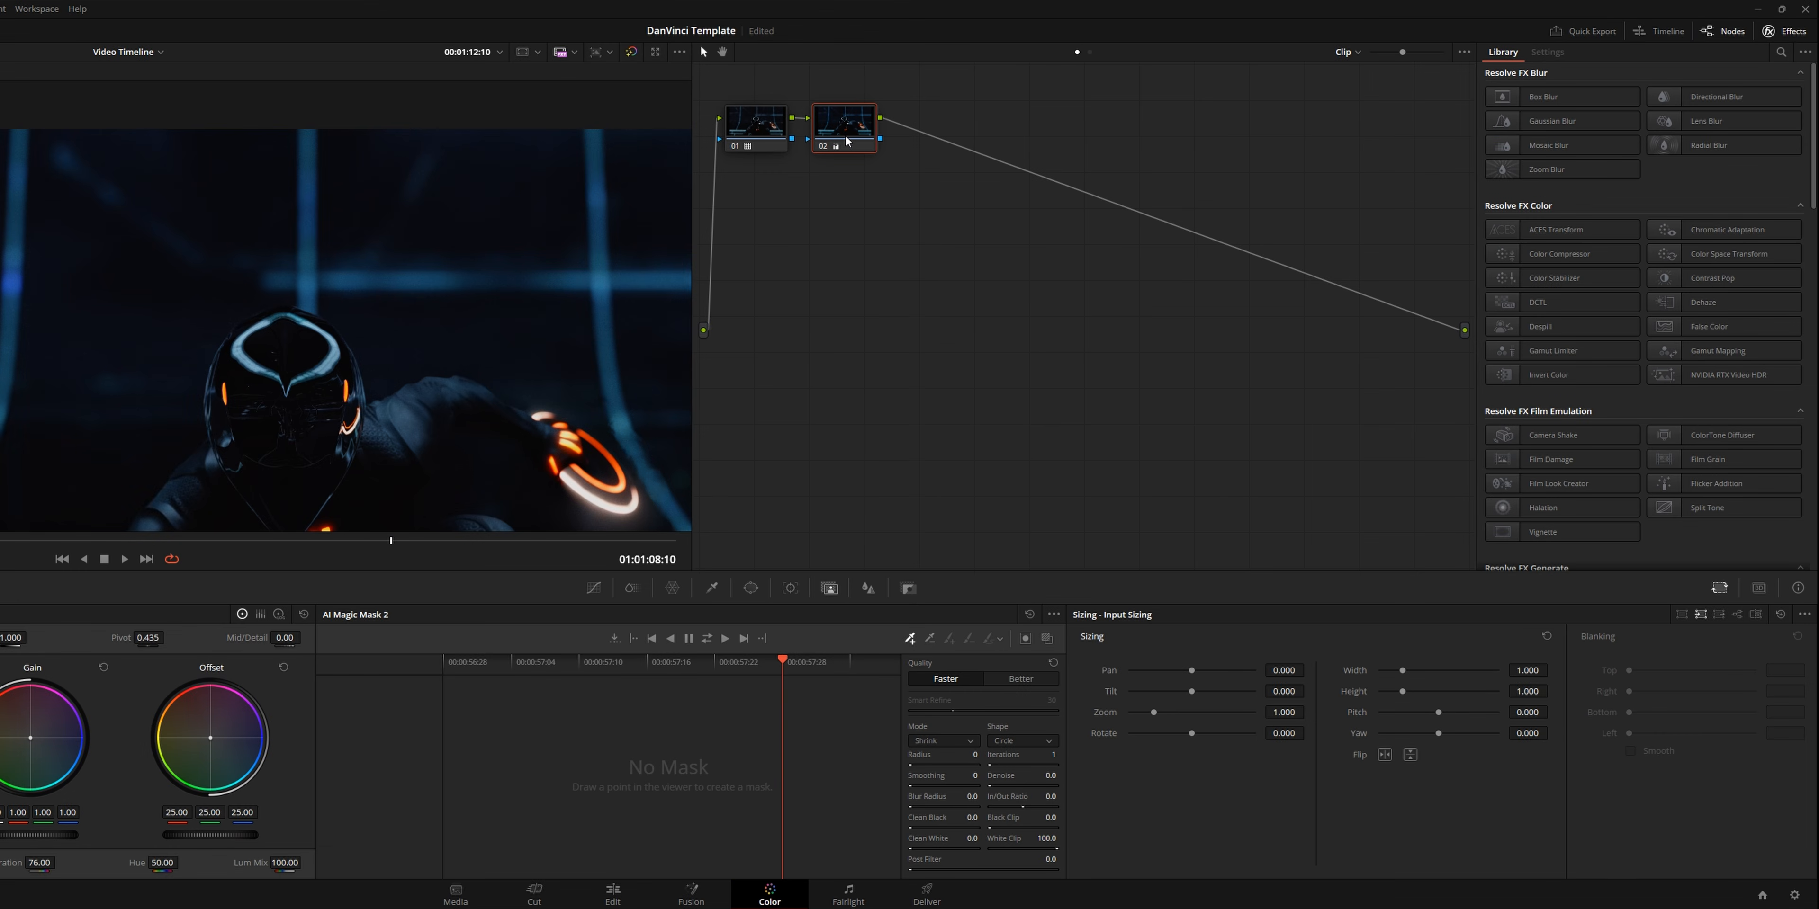
# Add a serial node after node 02 and connect its alpha to a new alpha output in the node graph
pyautogui.hotkey('alt', 's')
pyautogui.moveTo(925, 131); pyautogui.dragTo(970, 225)
pyautogui.rightClick(1069, 328)
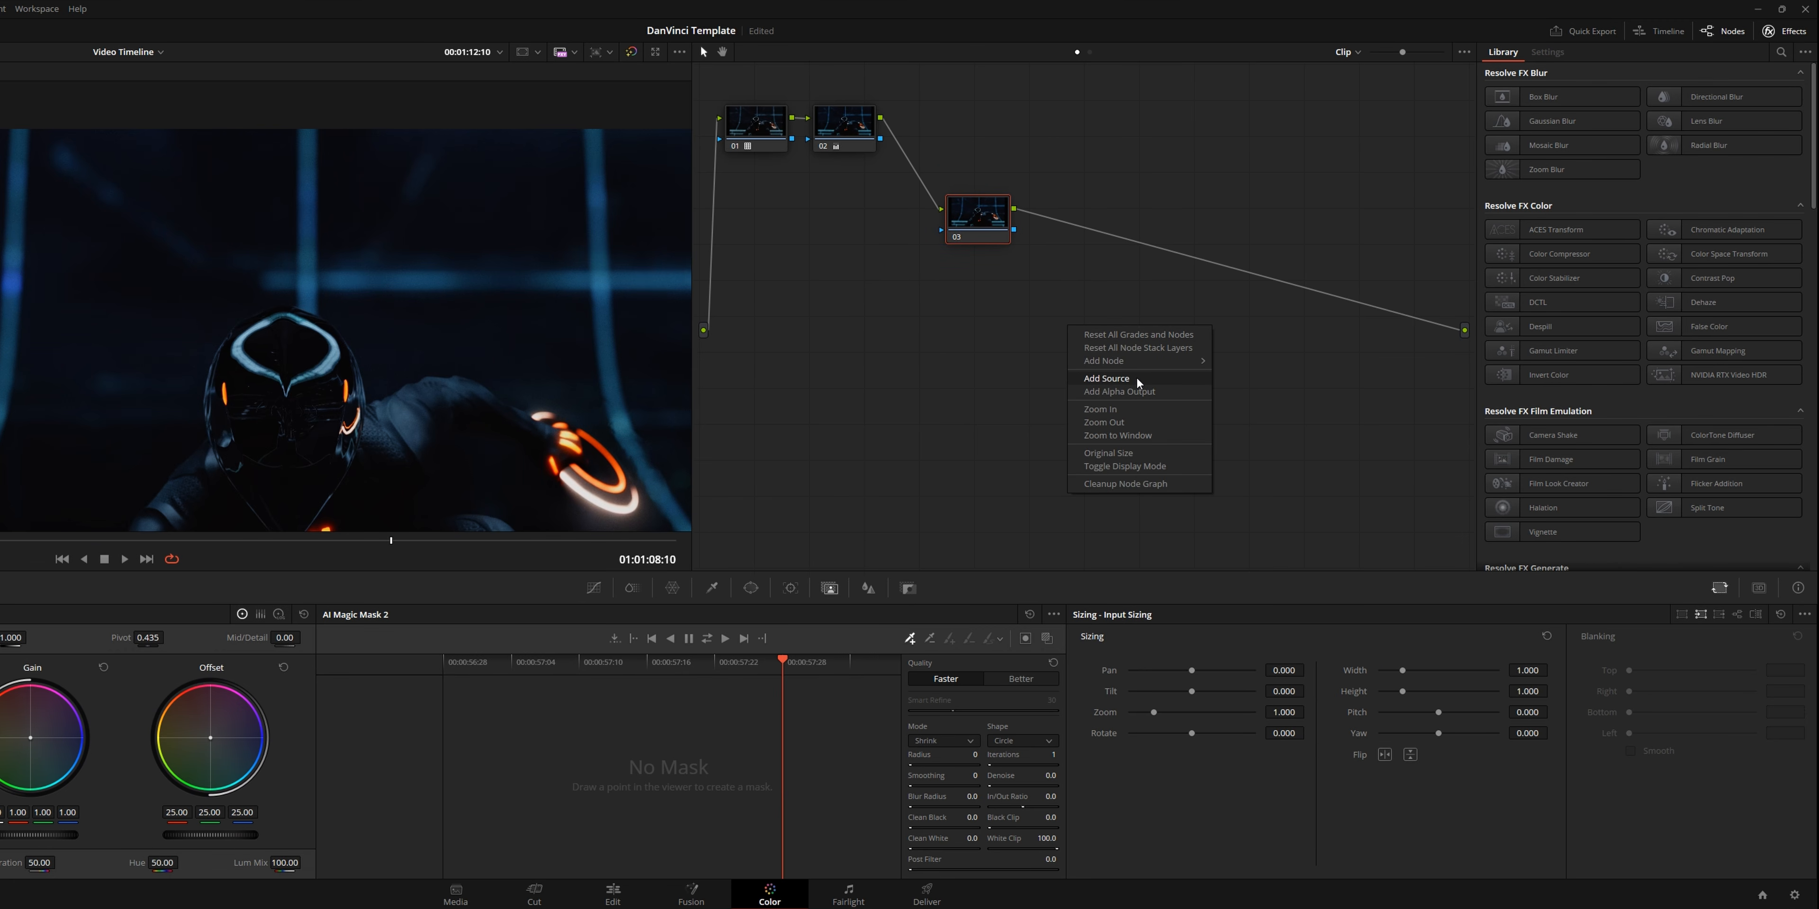
pyautogui.moveTo(1139, 361)
pyautogui.press('Escape')
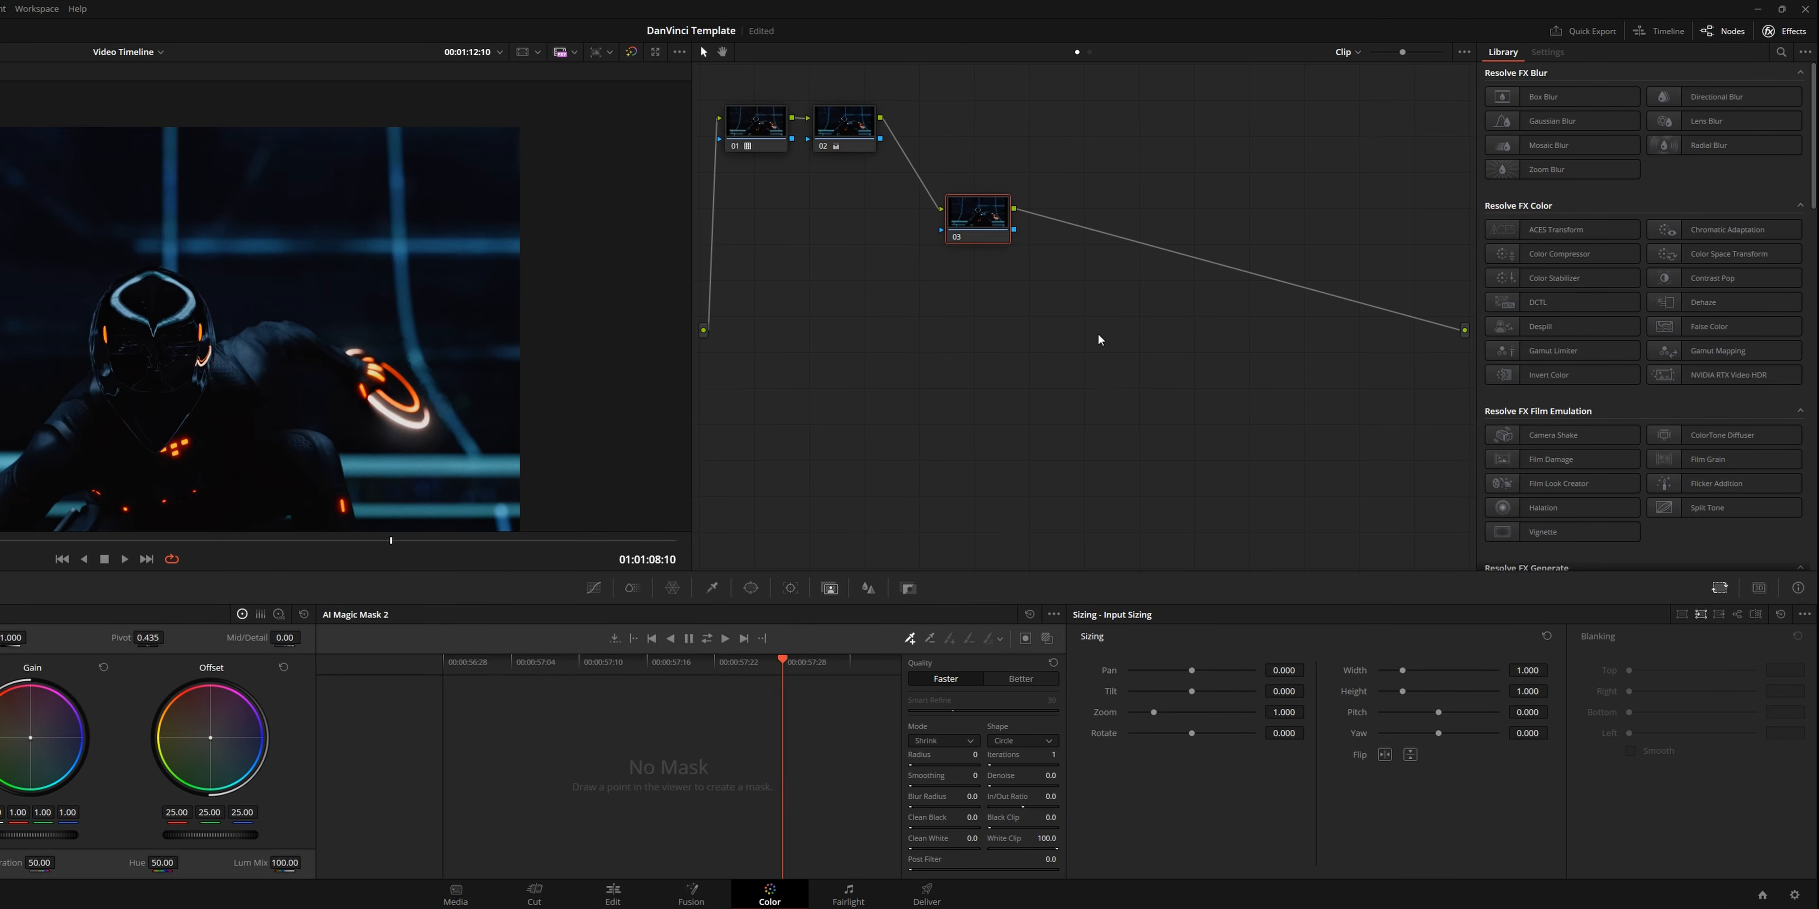
pyautogui.rightClick(1072, 335)
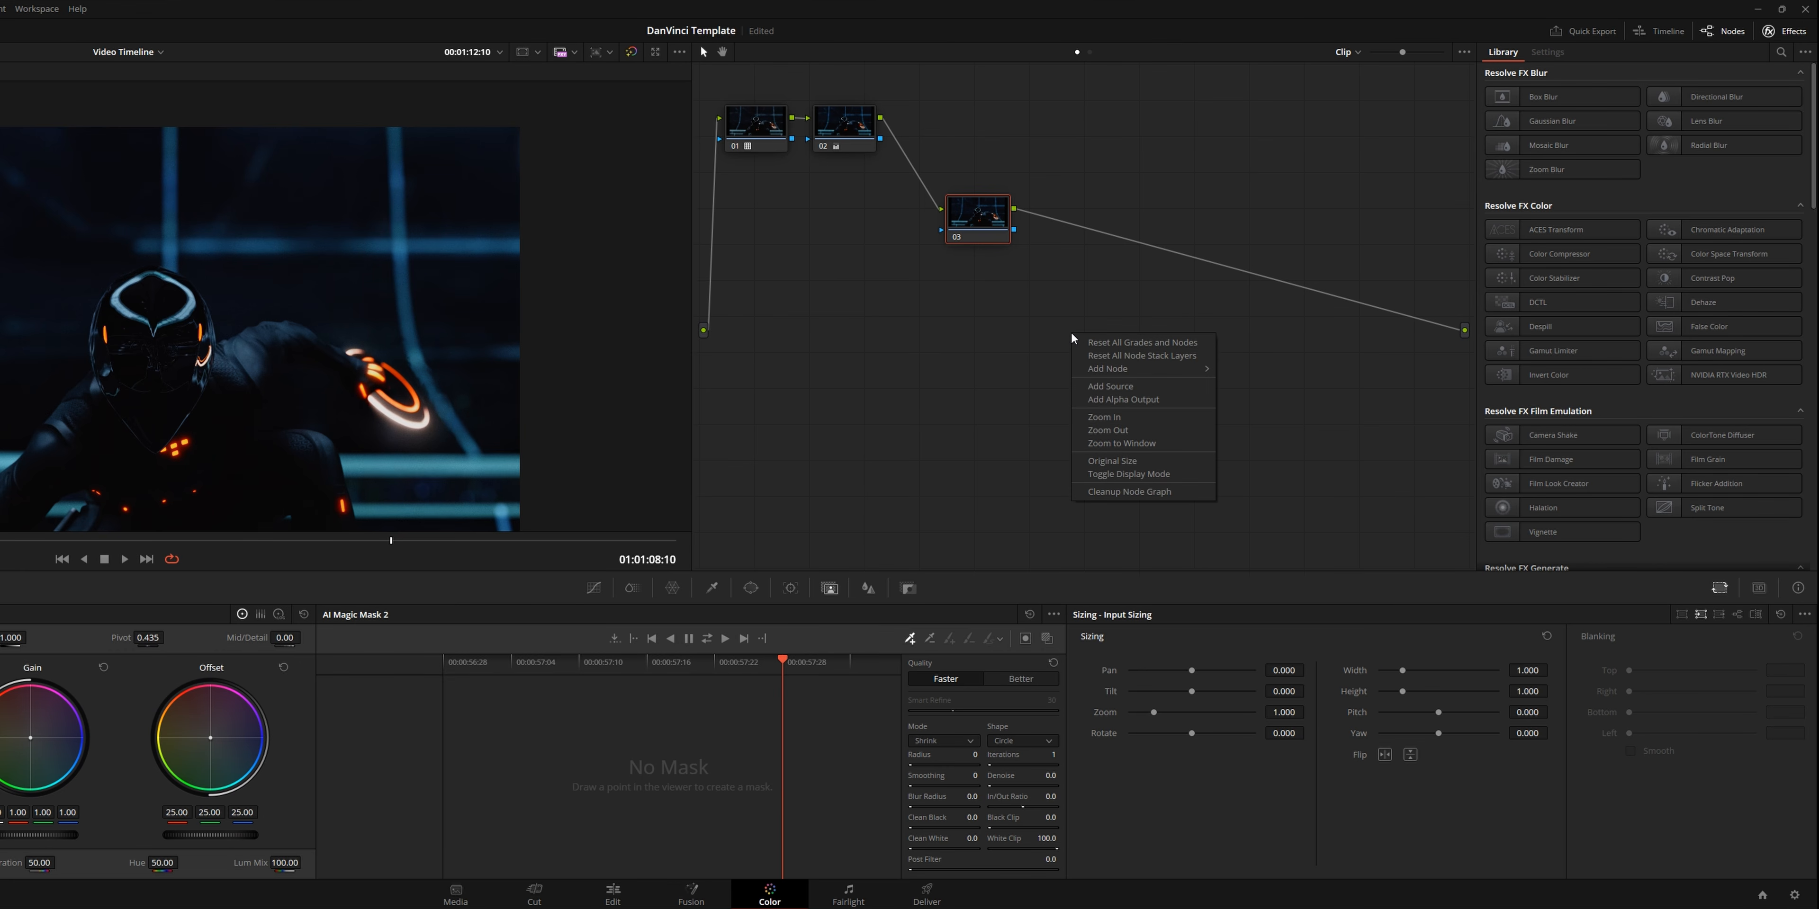
pyautogui.click(1050, 453)
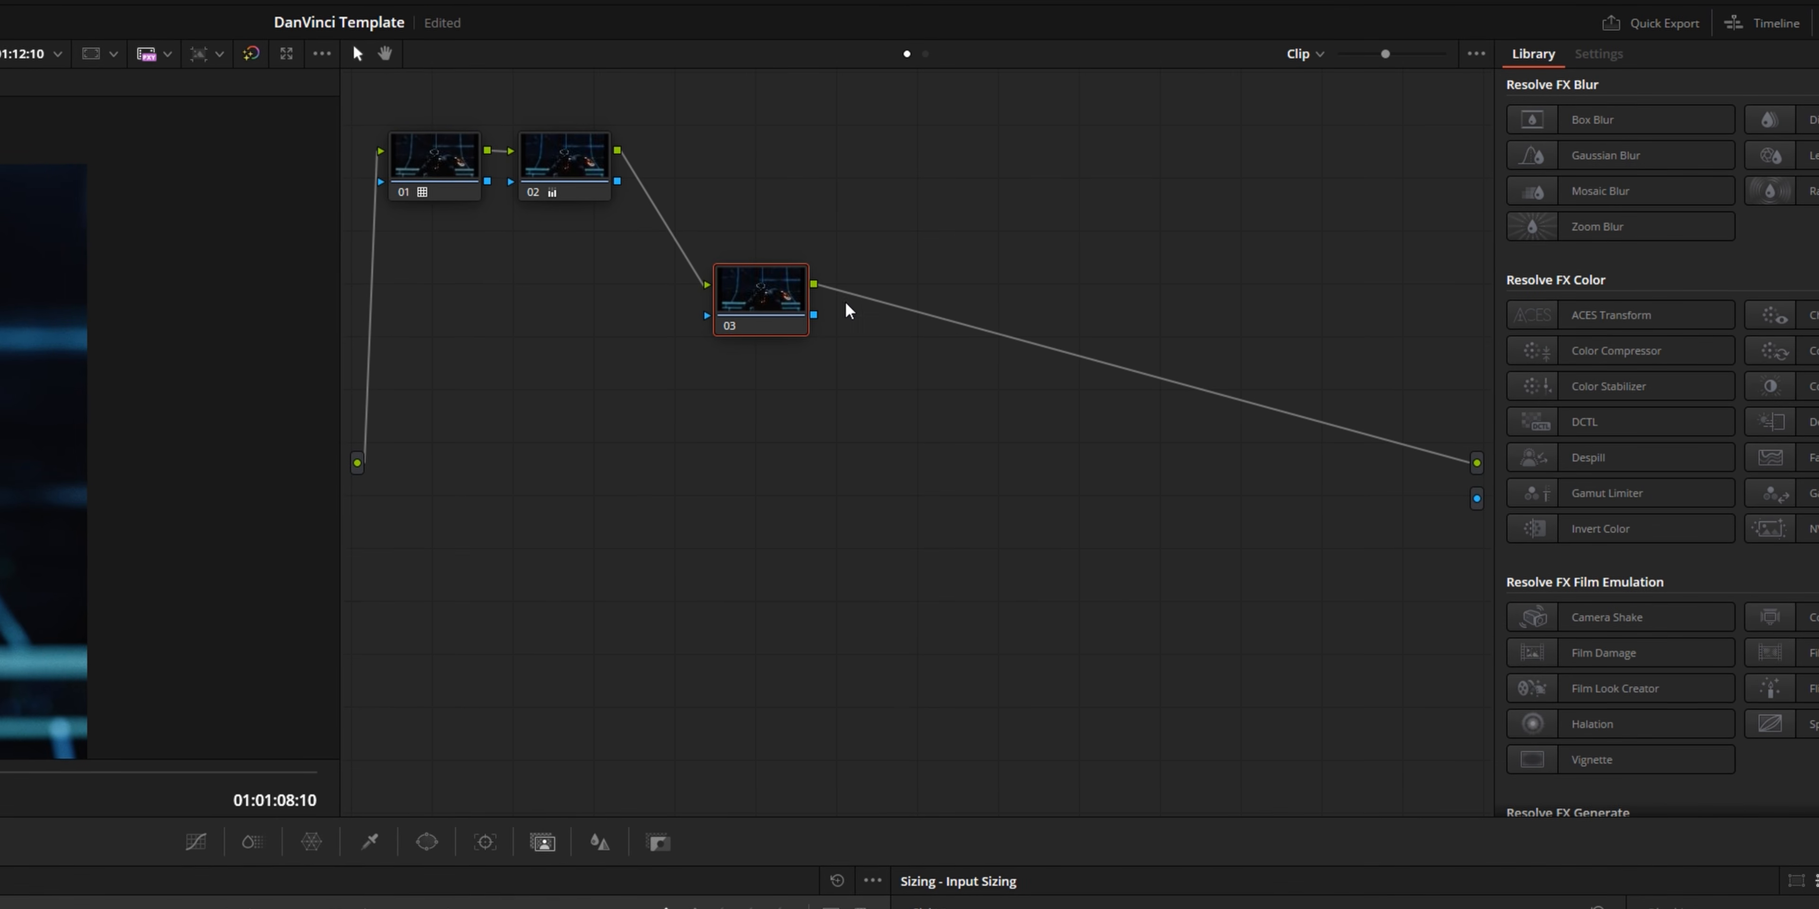
pyautogui.moveTo(814, 315); pyautogui.dragTo(836, 338)
pyautogui.moveTo(1379, 483); pyautogui.dragTo(1468, 499)
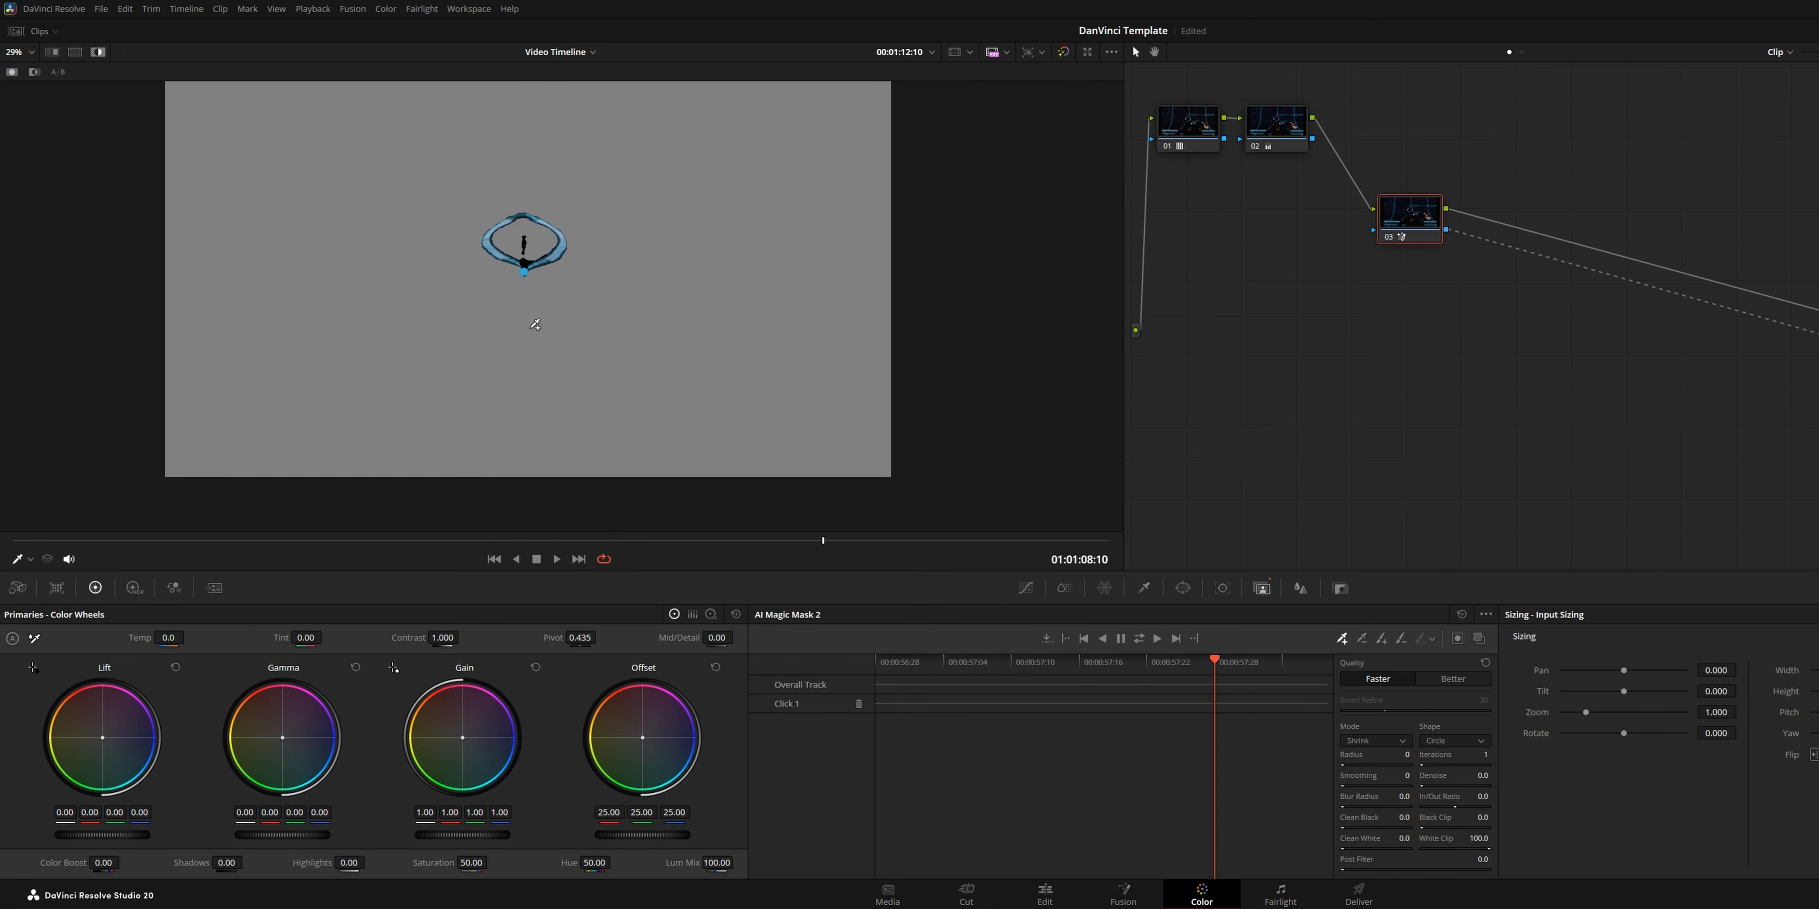
# Turn off the mask highlight and add Magic Mask points on the rest of the figure's body and arms
pyautogui.click(99, 53)
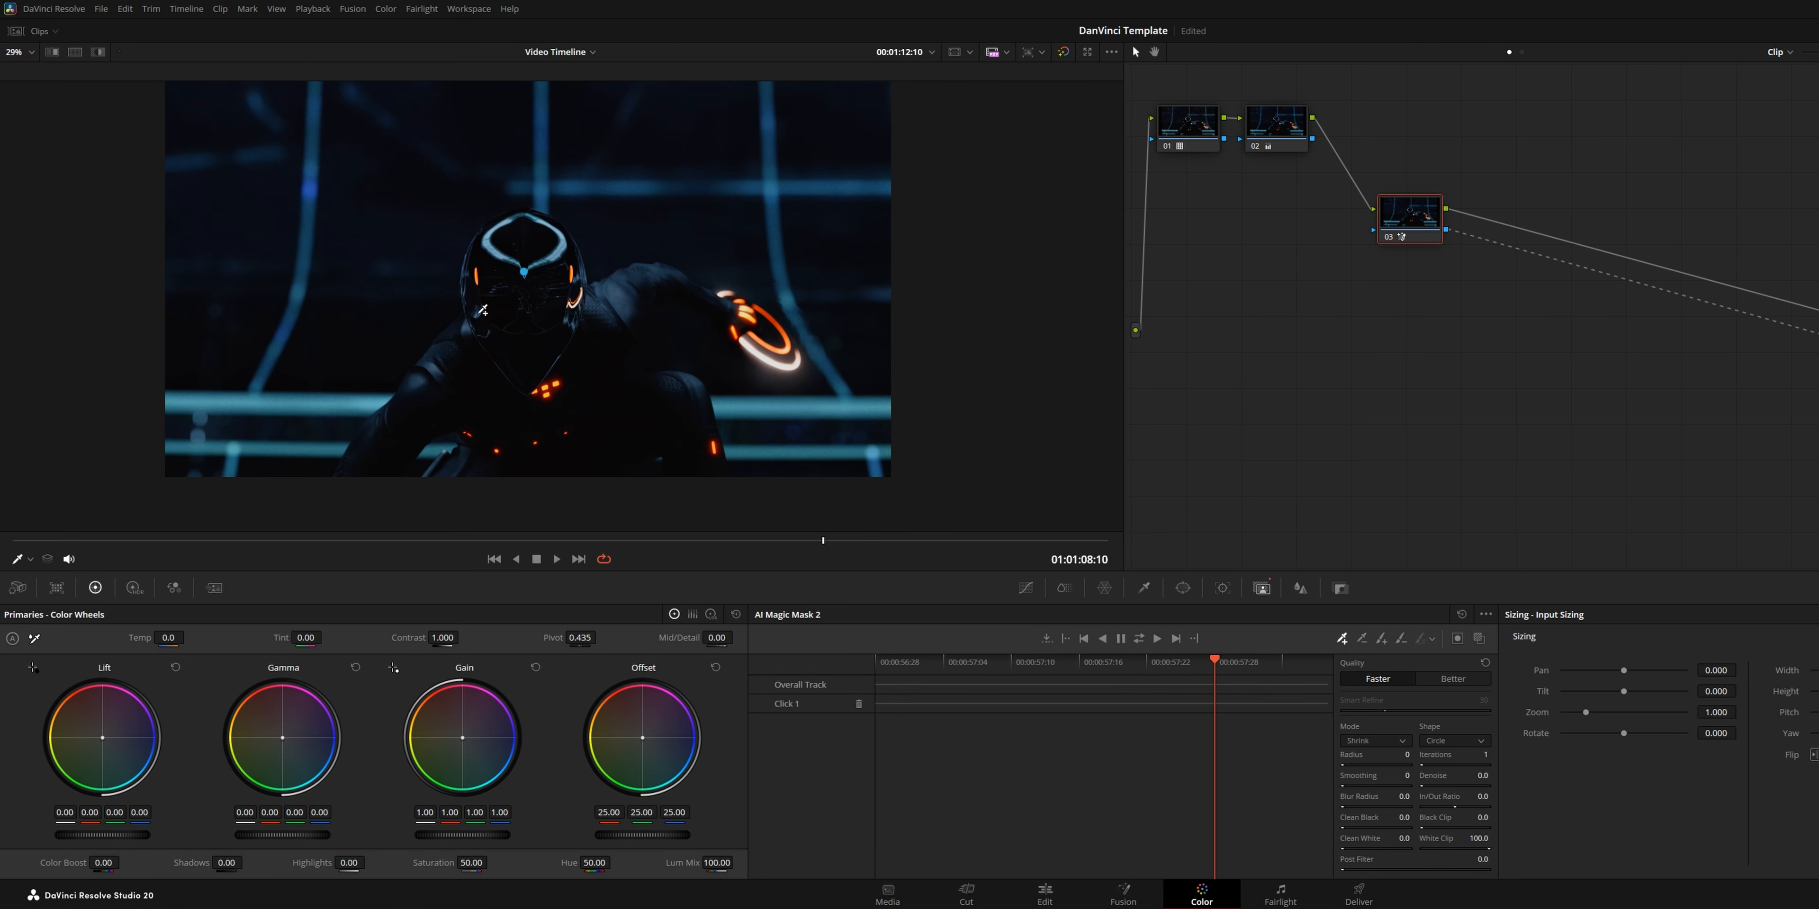
pyautogui.click(620, 361)
pyautogui.click(414, 414)
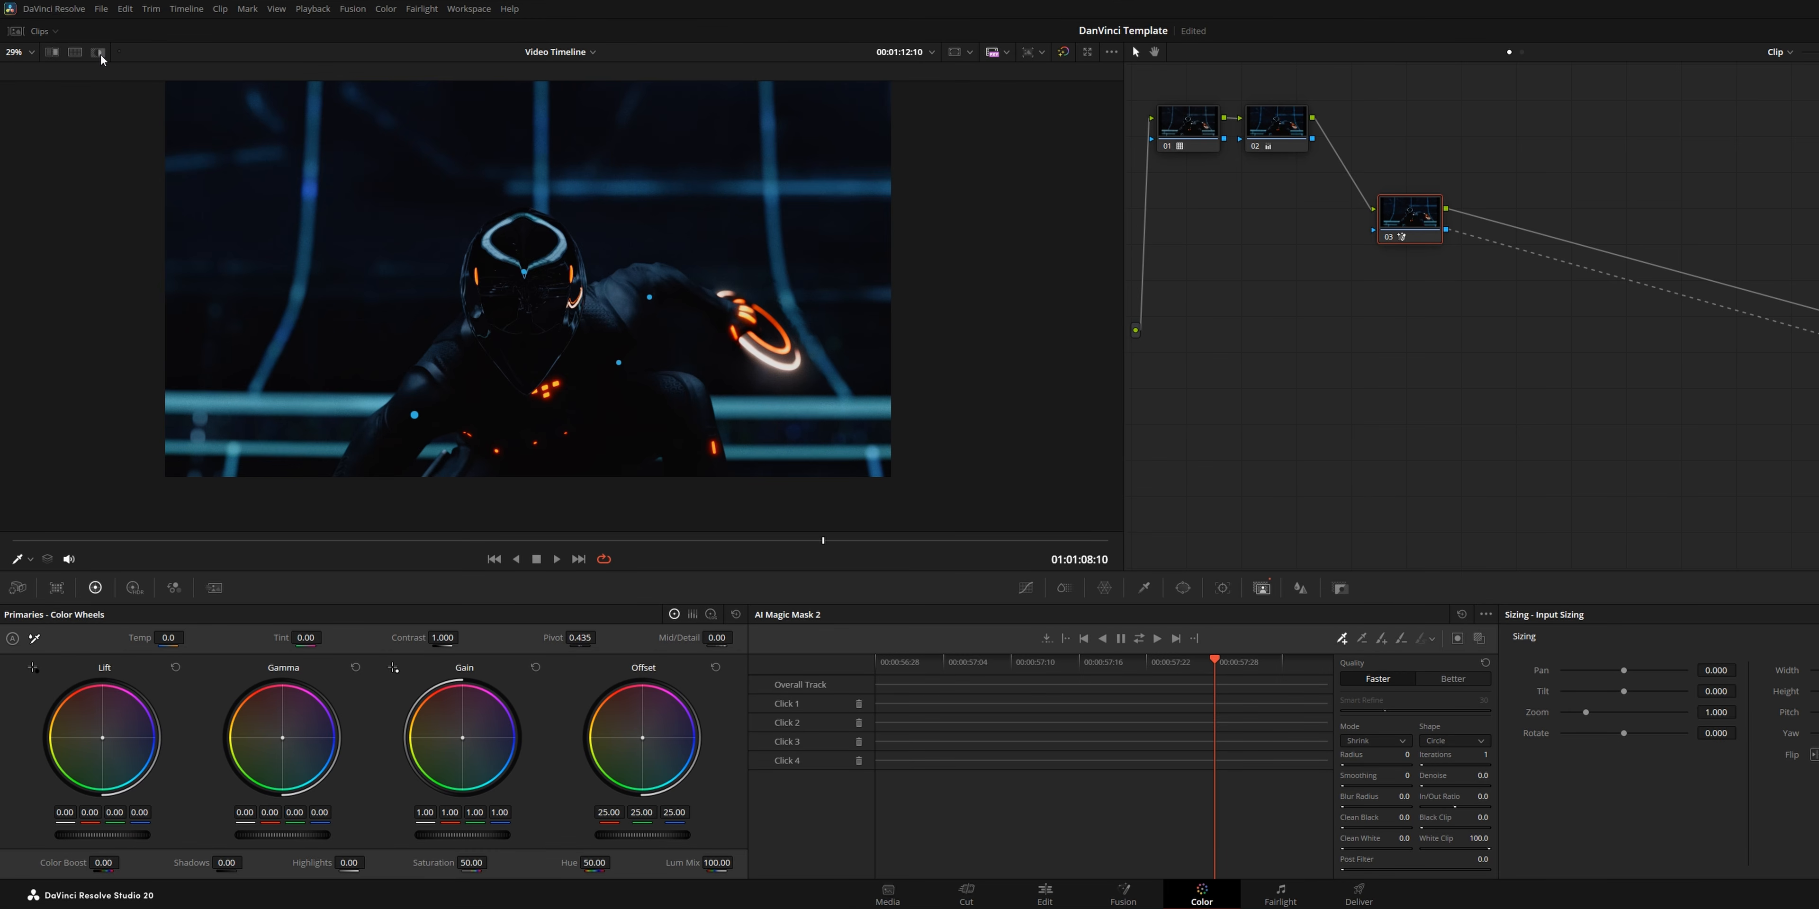
# Show the mask highlight again and track the Magic Mask in both directions at Better quality
pyautogui.click(99, 53)
pyautogui.click(1456, 679)
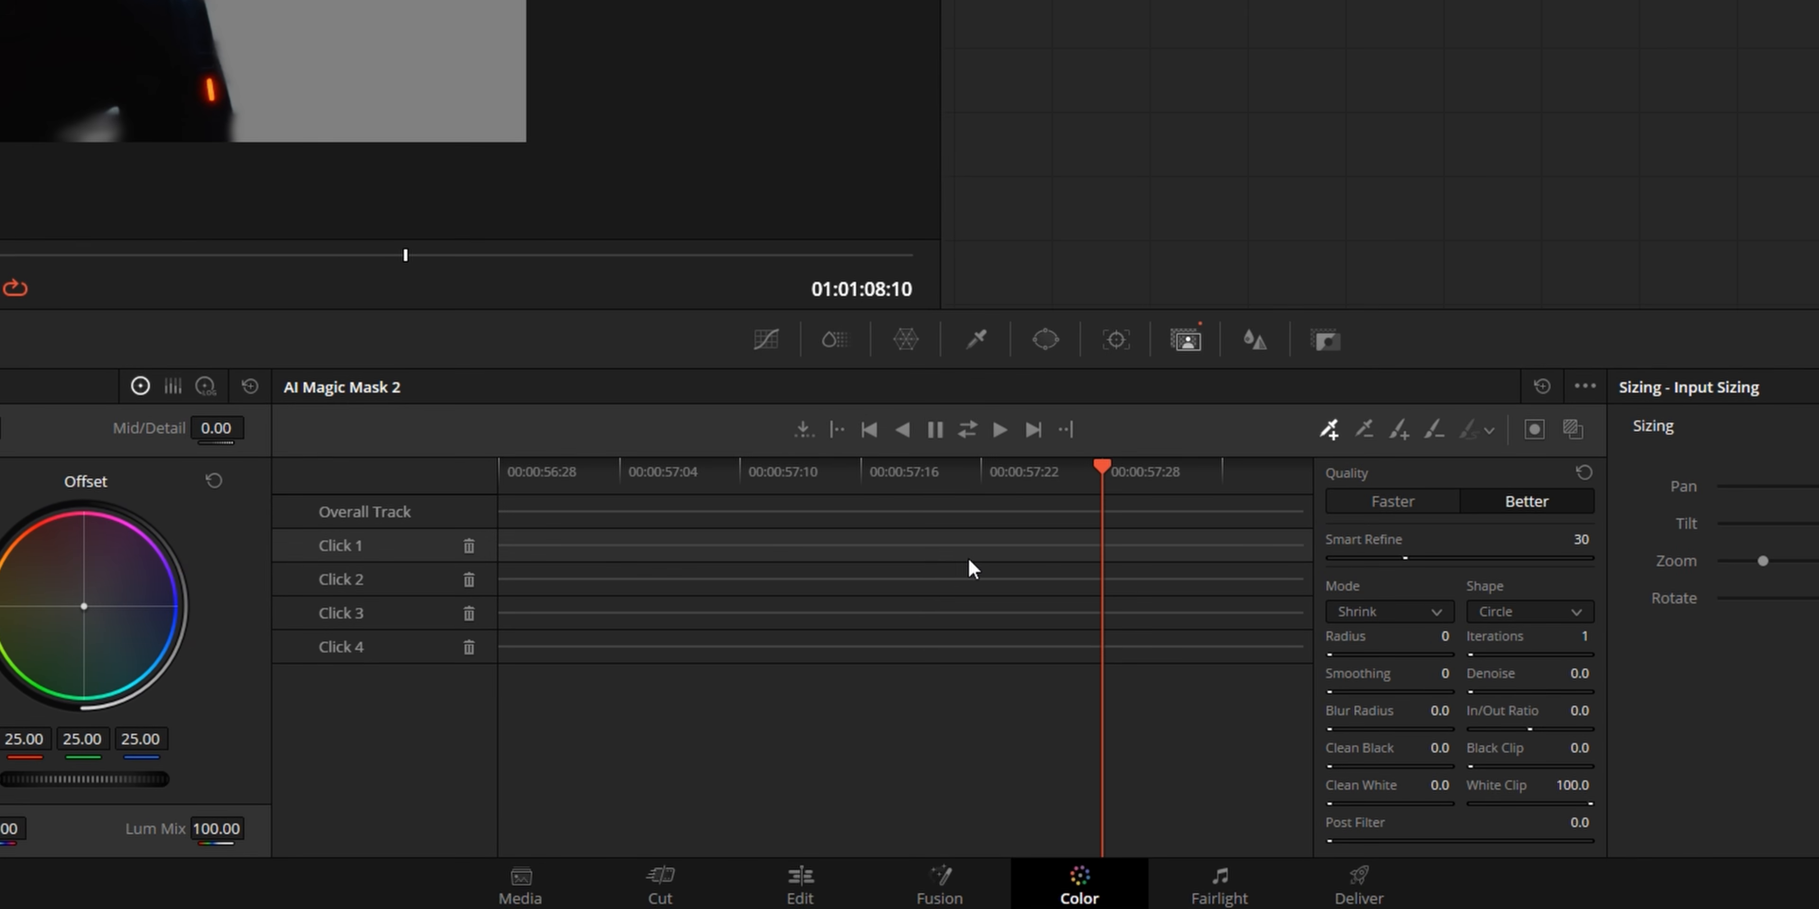
pyautogui.click(968, 432)
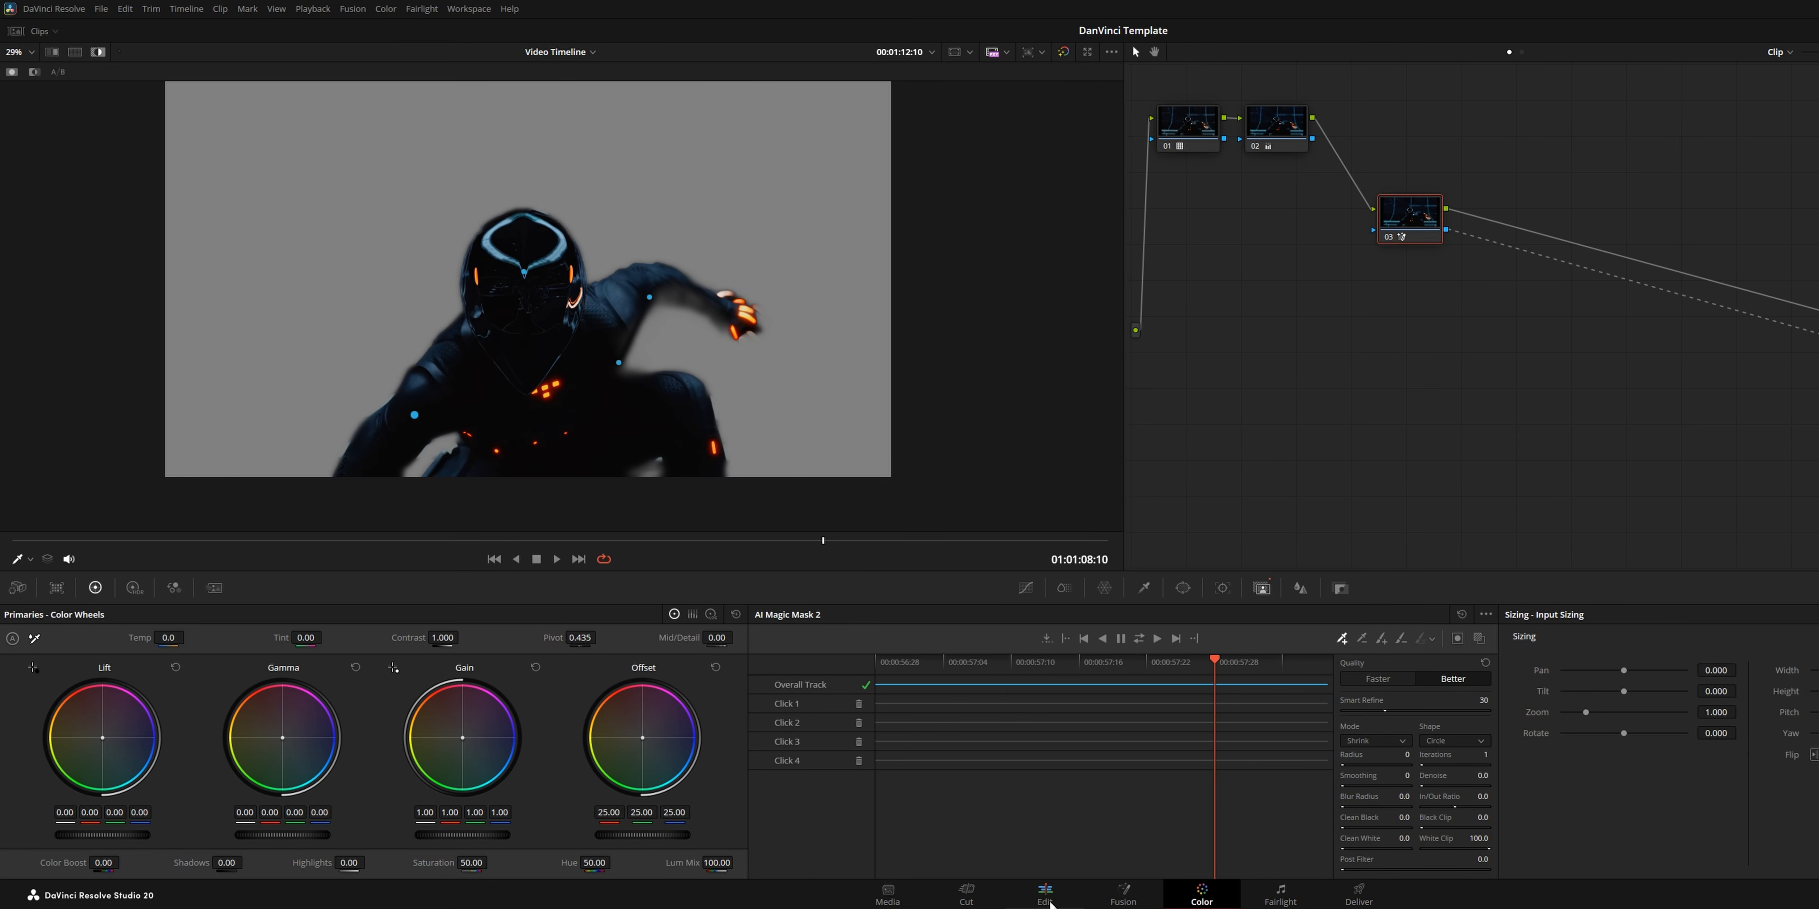
# On the Edit page, render the upper TRON Legacy clip in place
pyautogui.click(1045, 895)
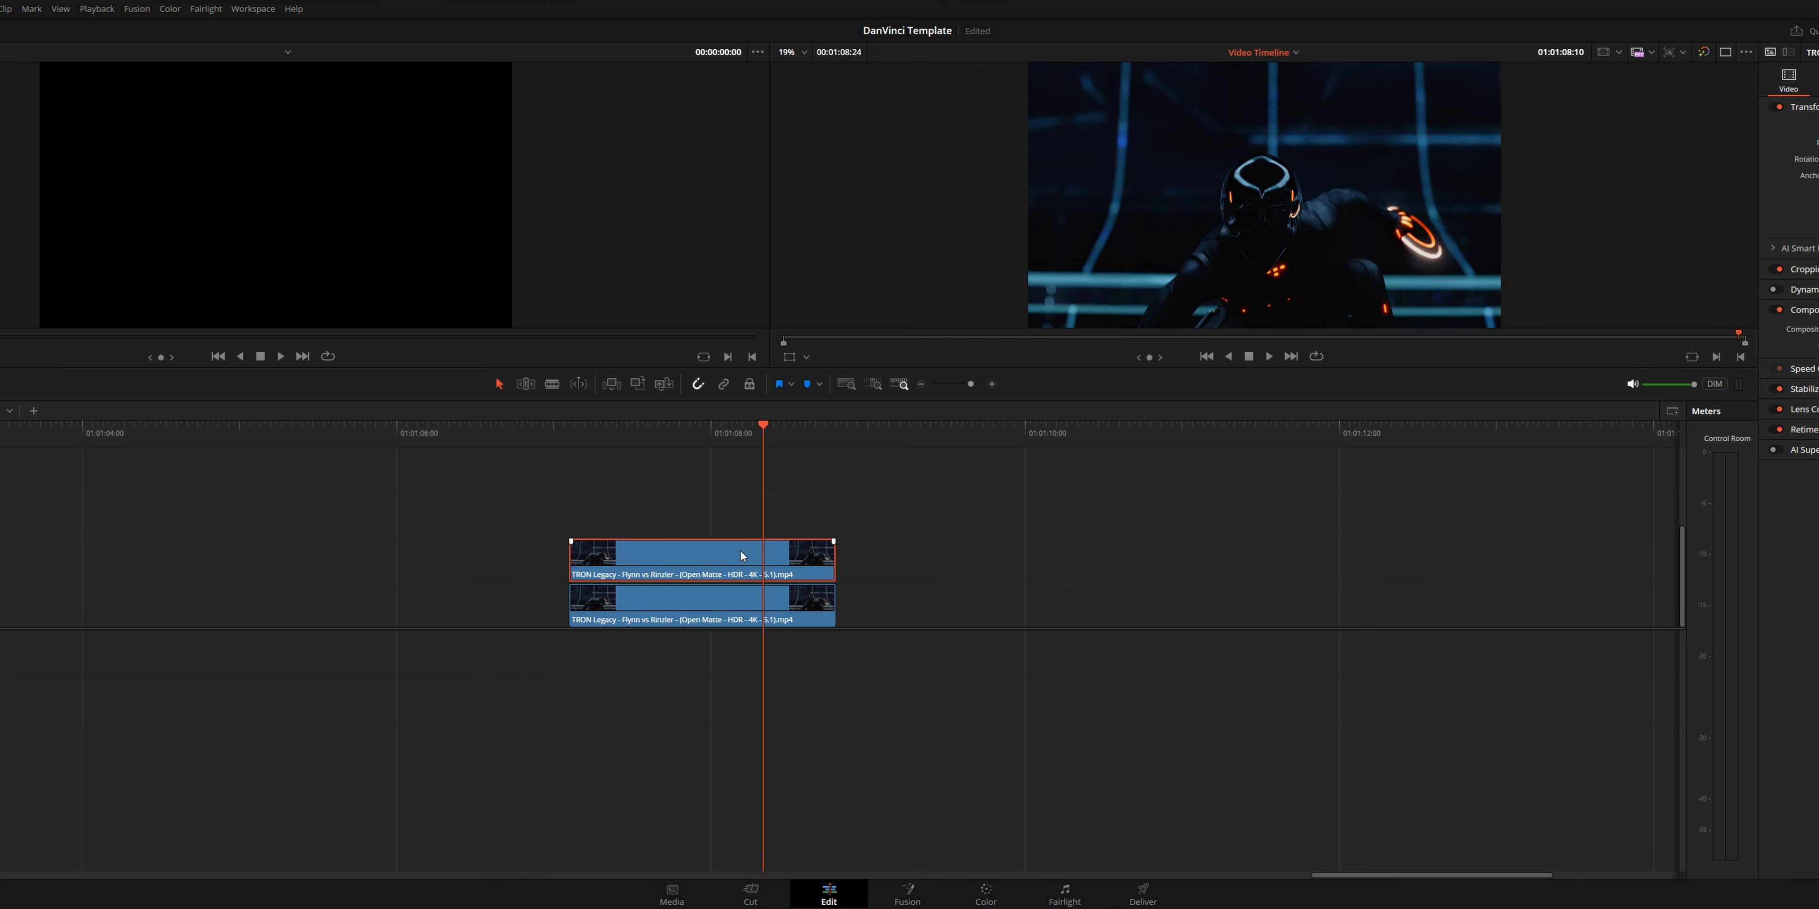
pyautogui.rightClick(708, 565)
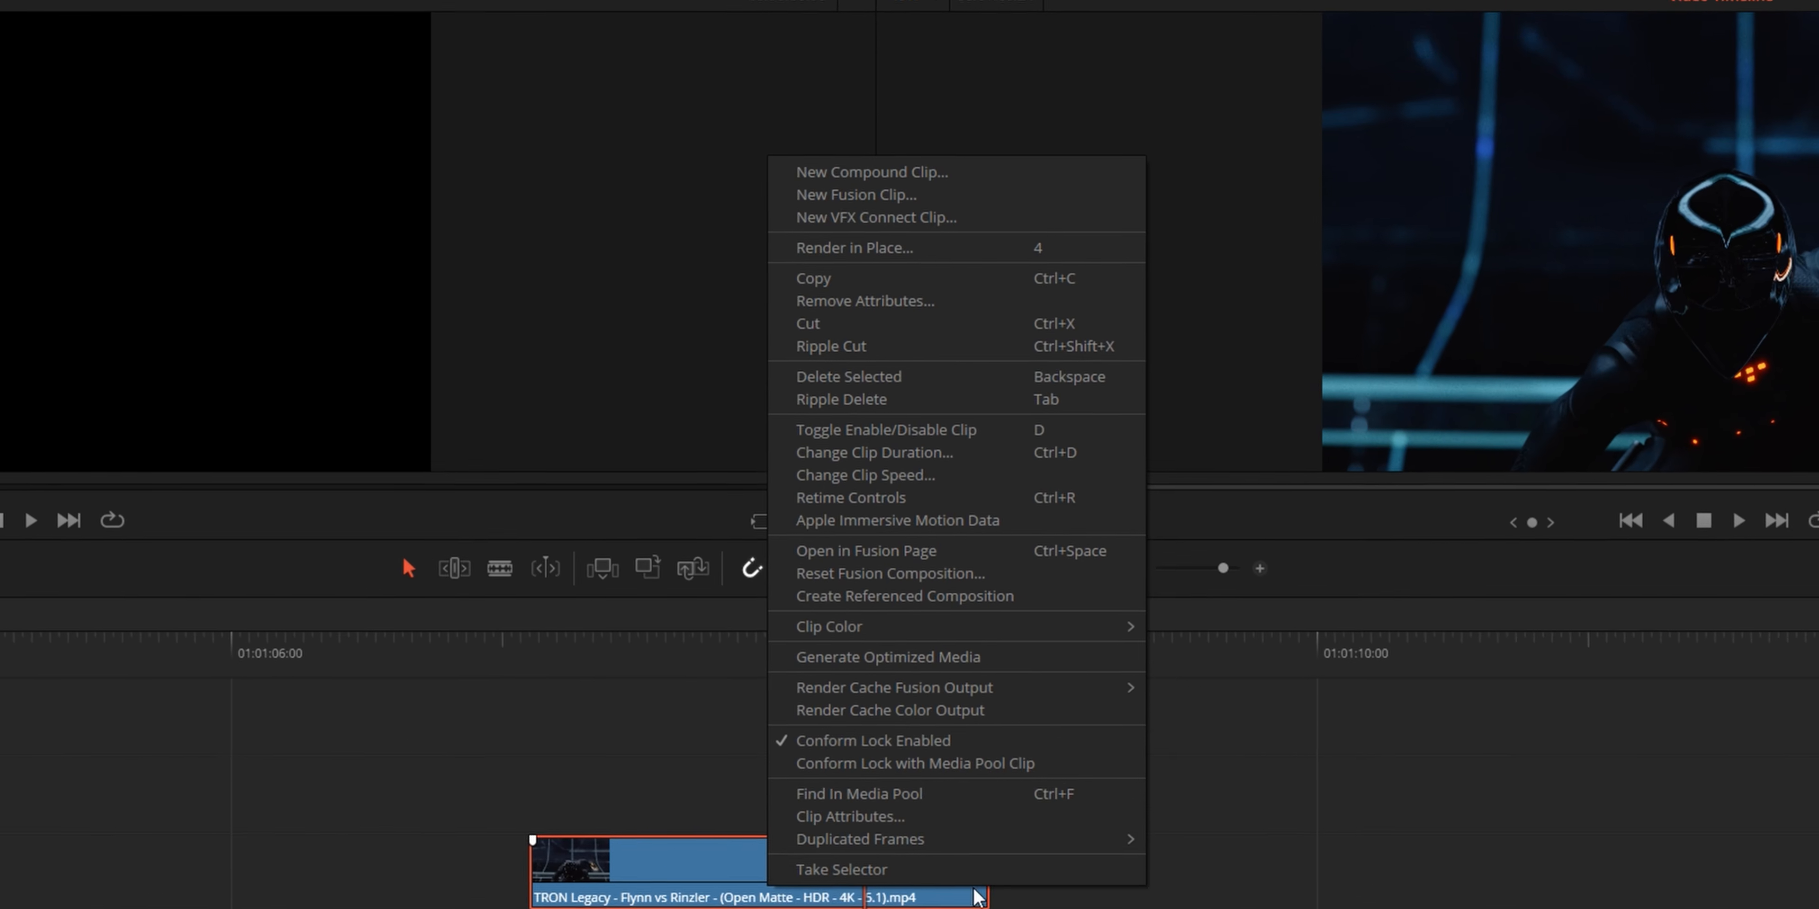
pyautogui.click(824, 200)
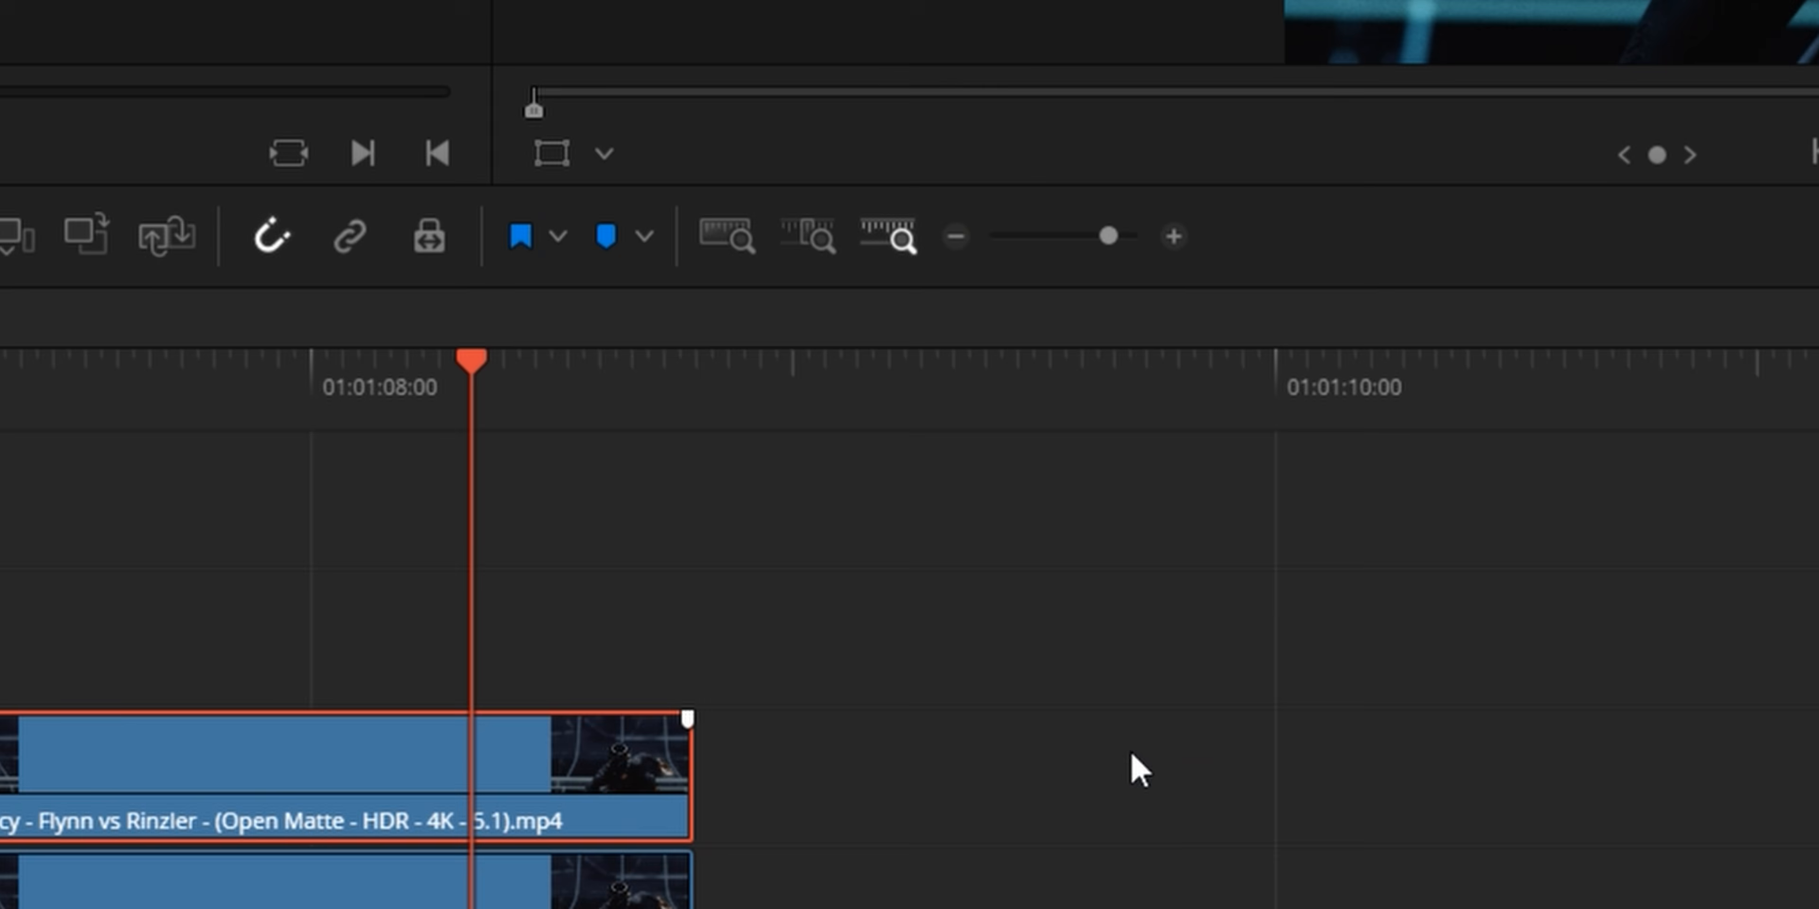
pyautogui.click(1135, 750)
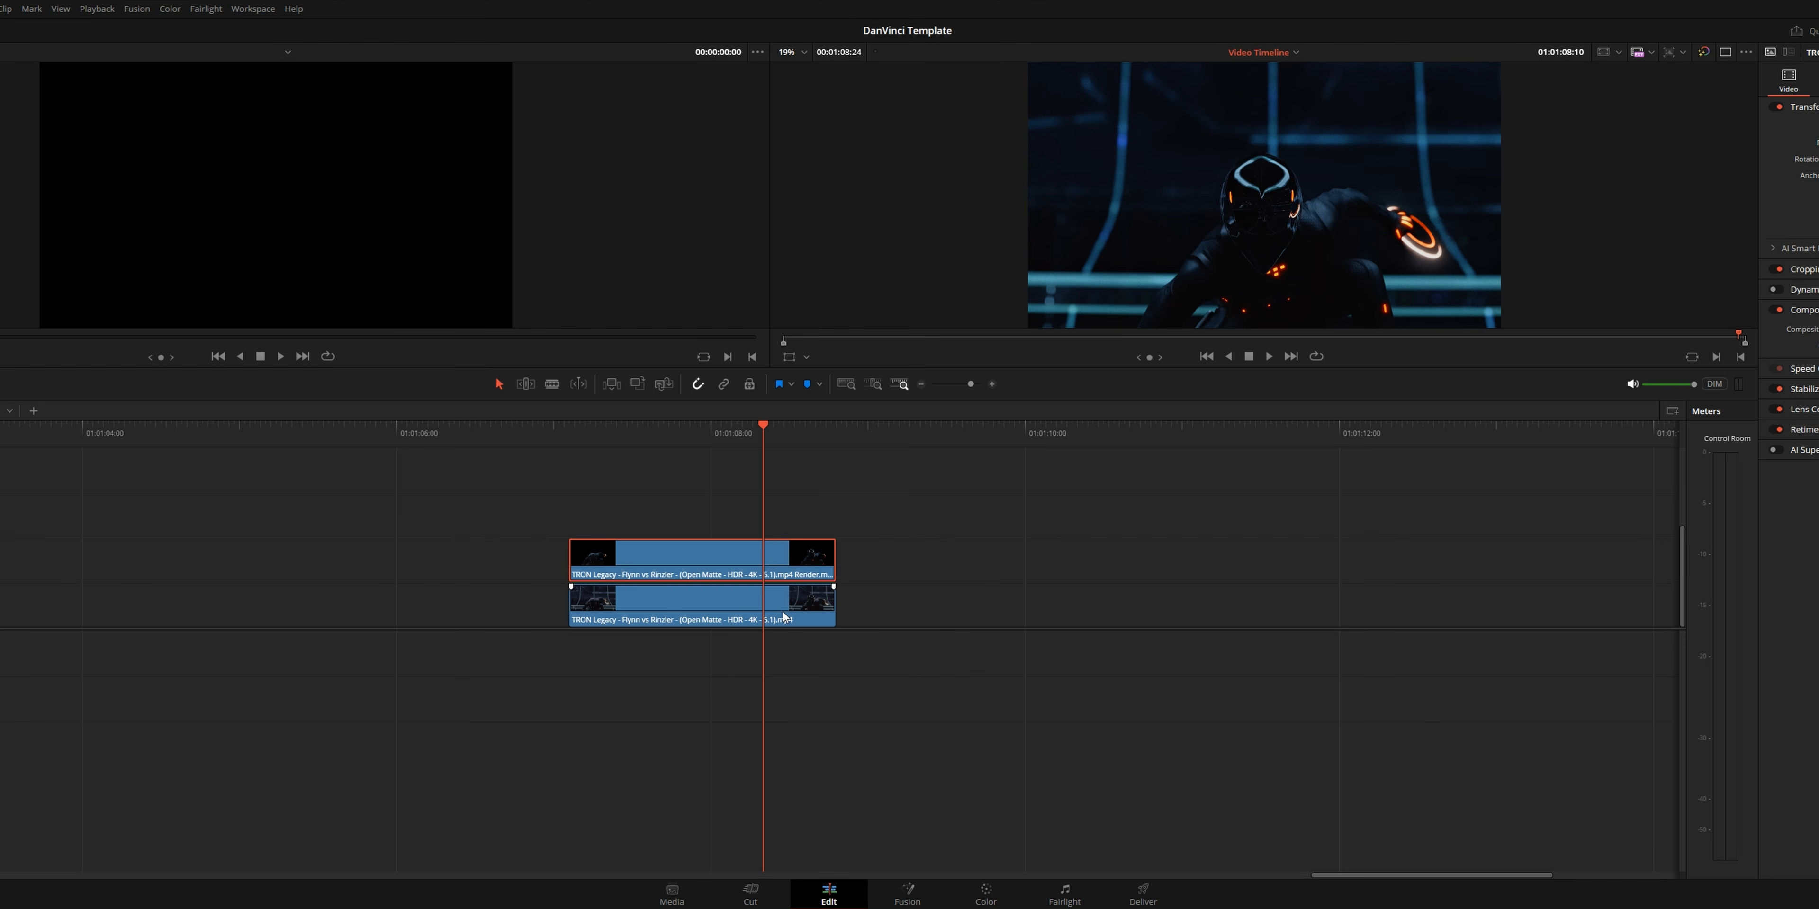
# Check the rendered cutout at an earlier frame by temporarily disabling the lower clip
pyautogui.click(704, 591)
pyautogui.press('d')
pyautogui.moveTo(767, 430); pyautogui.dragTo(631, 431)
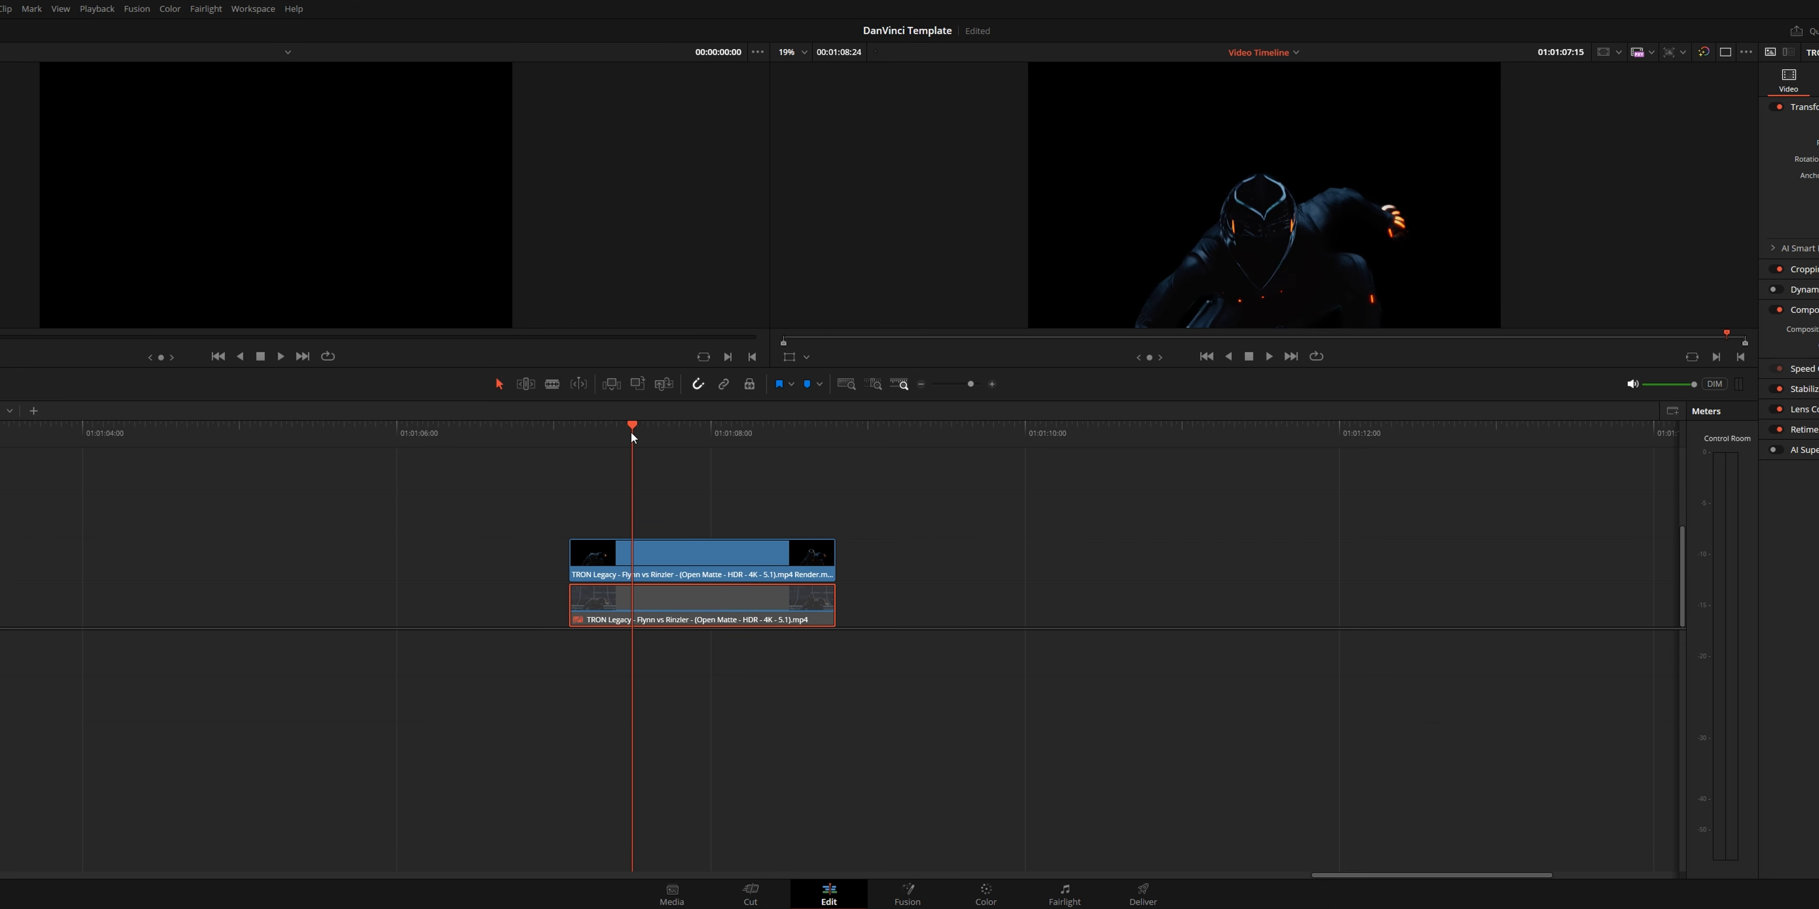
pyautogui.press('d')
# Combine the rendered cutout and the original clip below it into a new Fusion clip
pyautogui.moveTo(861, 557); pyautogui.dragTo(767, 616)
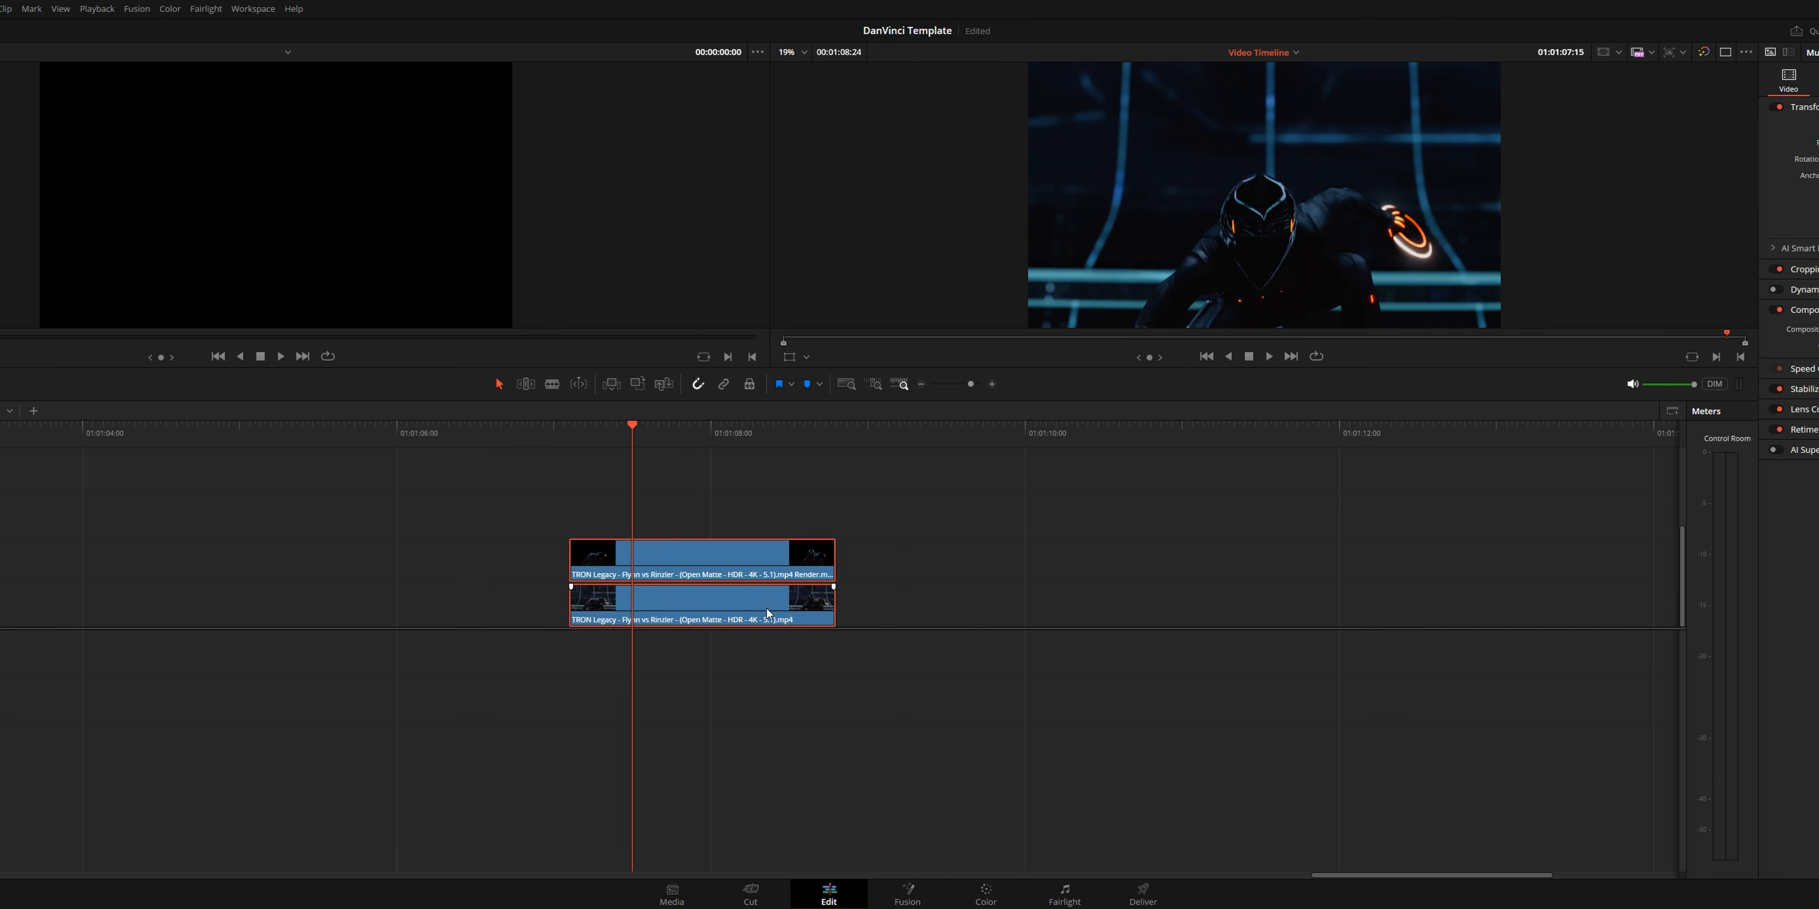
pyautogui.rightClick(767, 612)
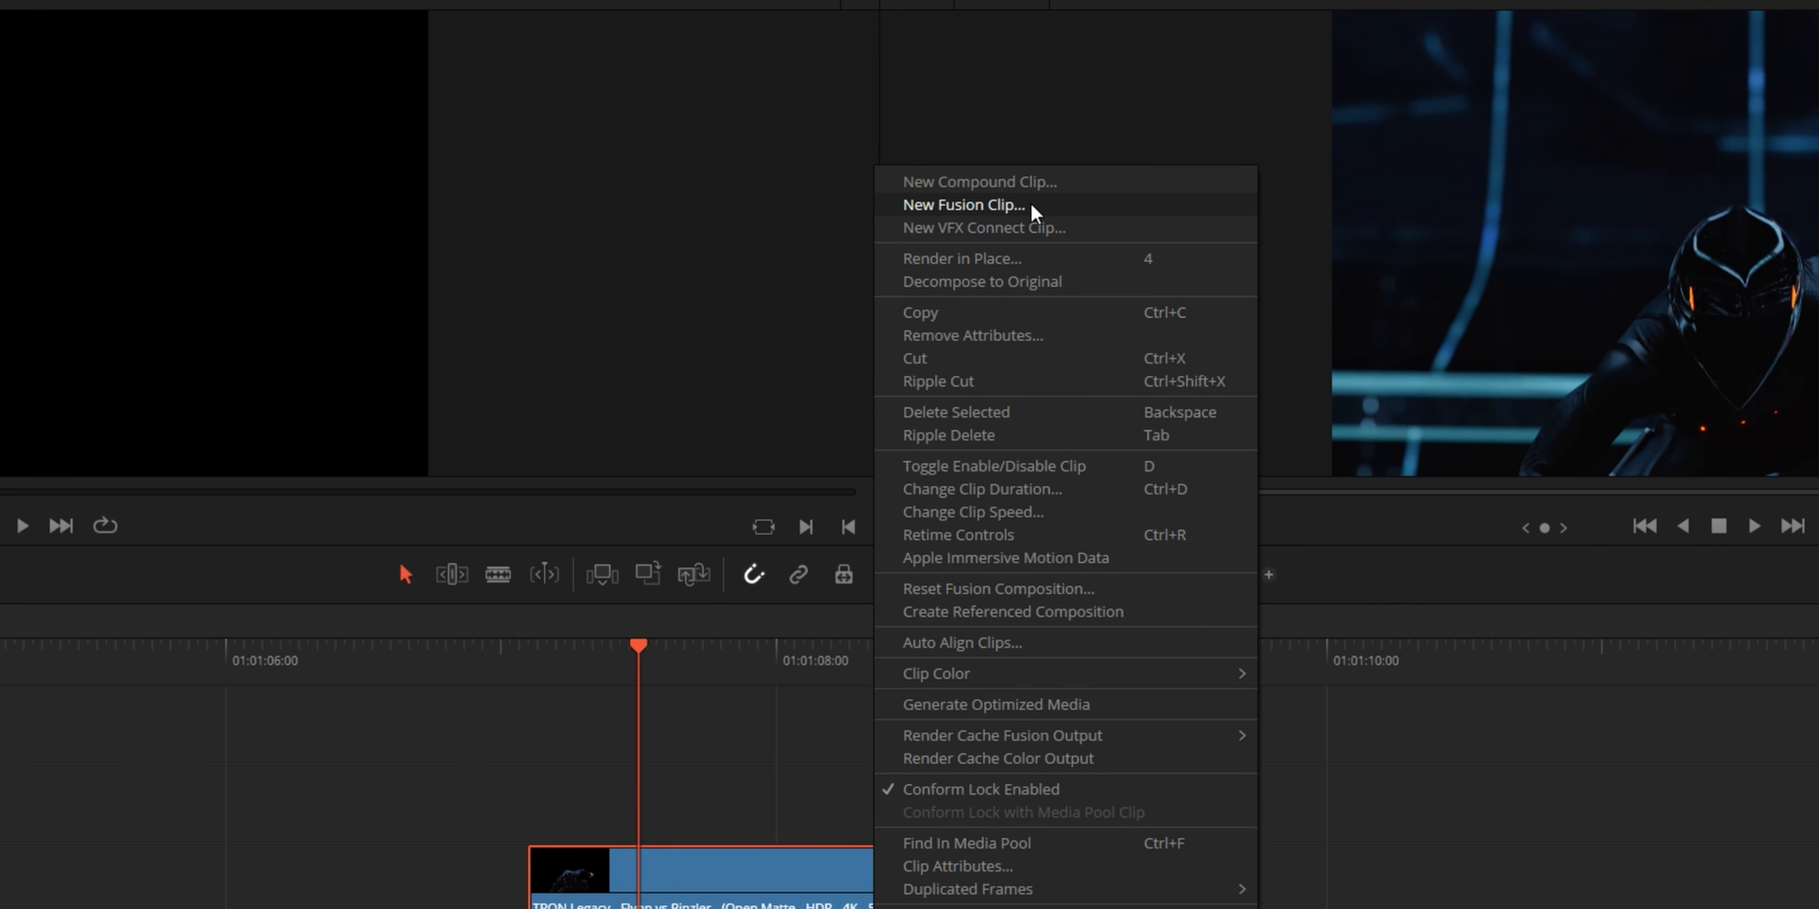
pyautogui.click(1036, 198)
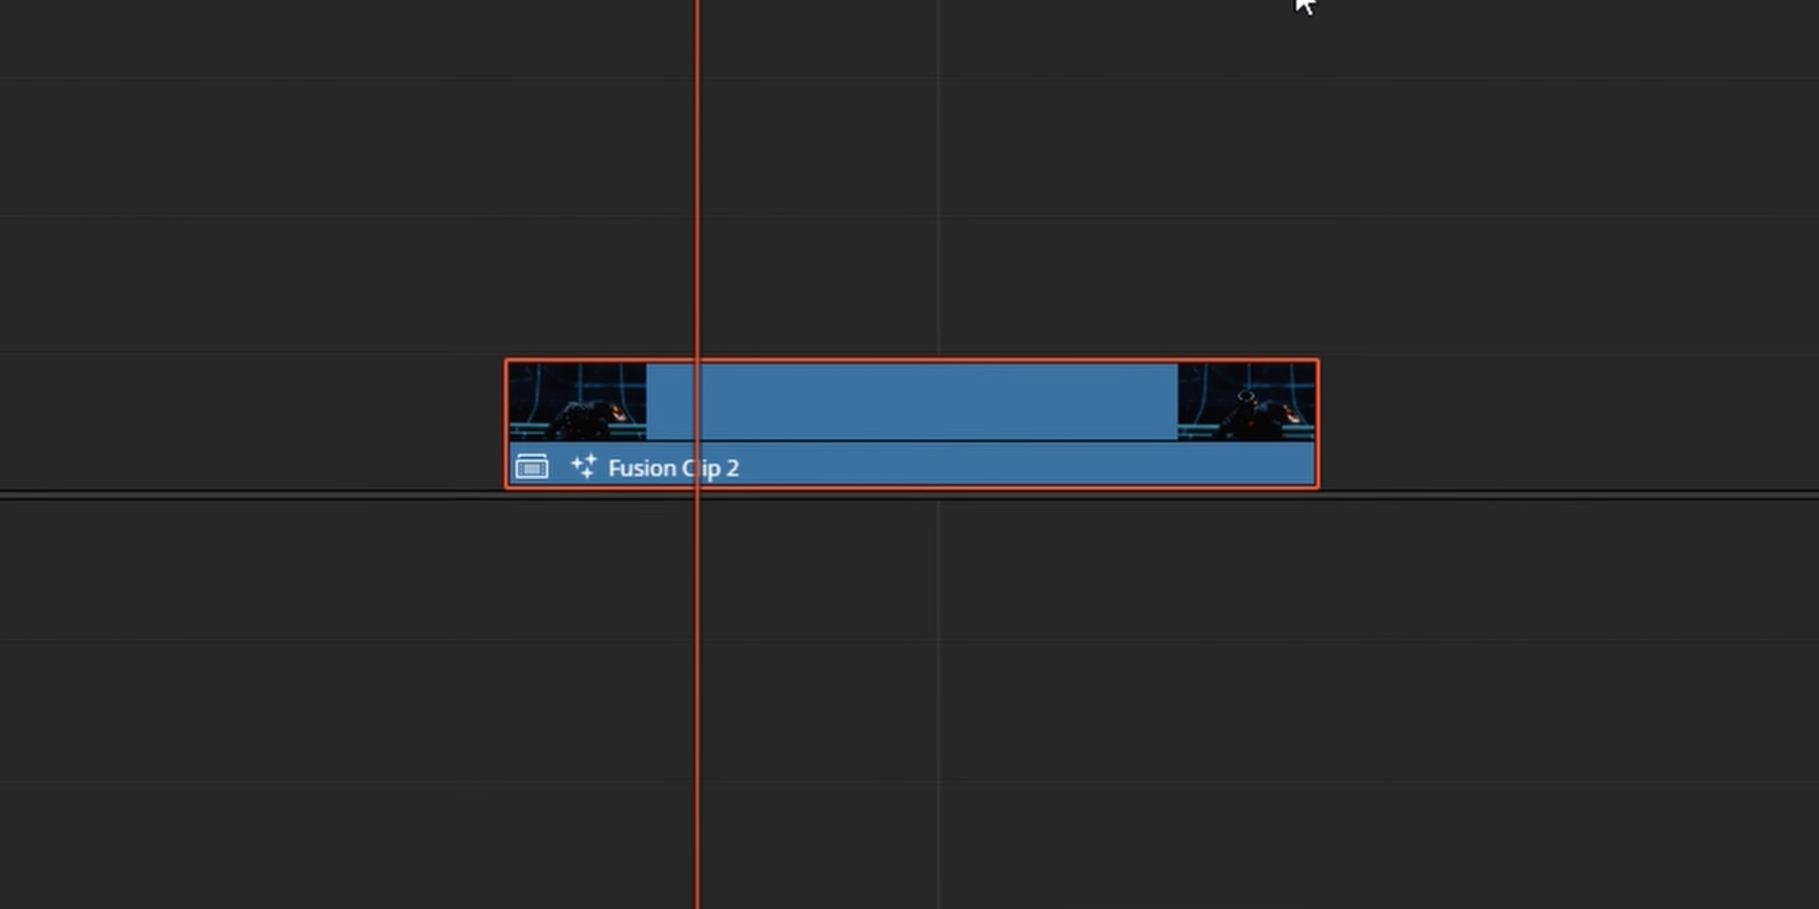
# Move the playhead to frame 25 and rename the MediaIn2 node as CutOUT
pyautogui.moveTo(865, 400)
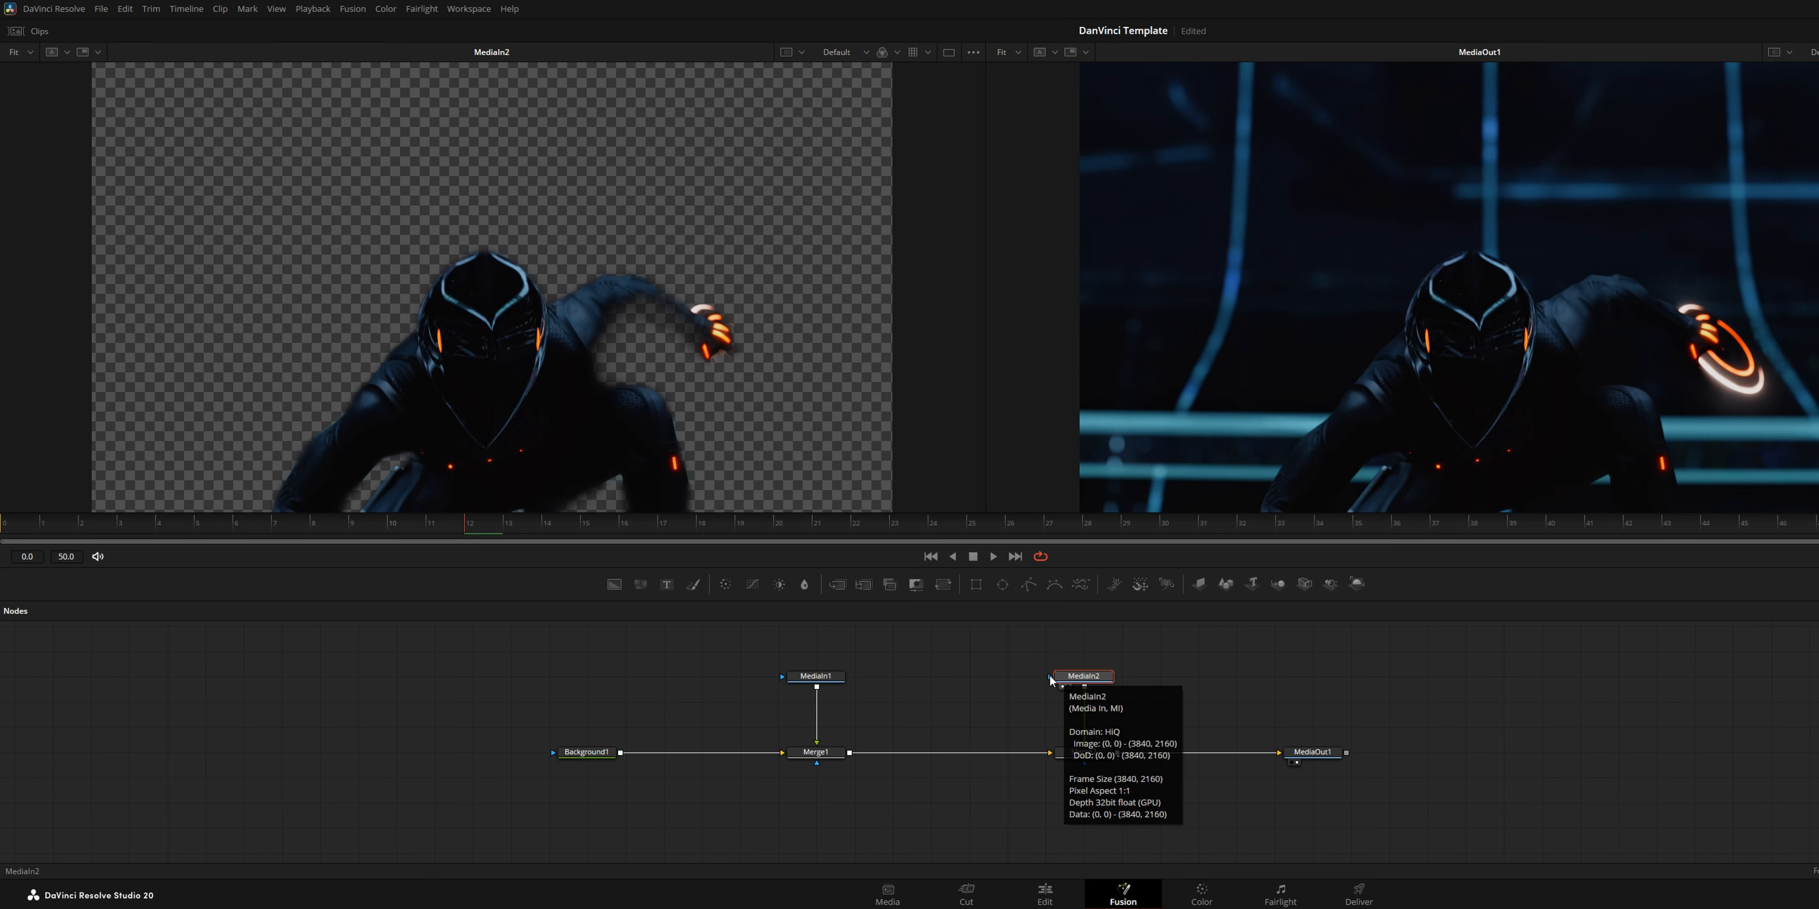
pyautogui.moveTo(653, 526); pyautogui.dragTo(967, 554)
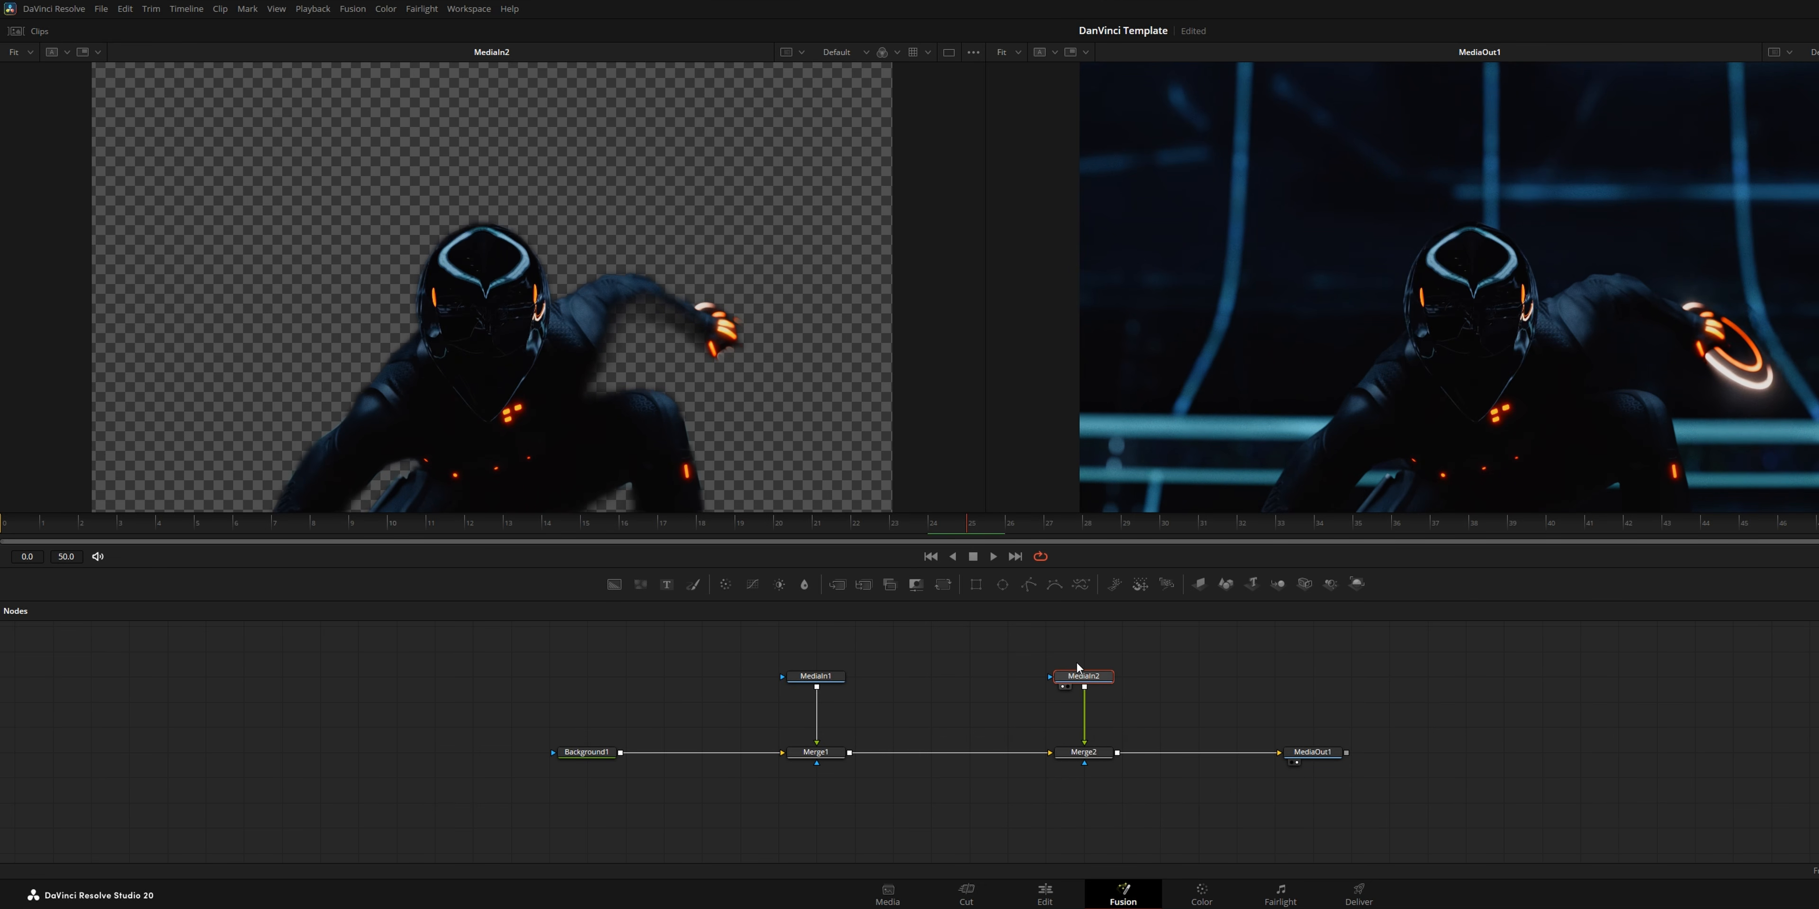
pyautogui.press('F2')
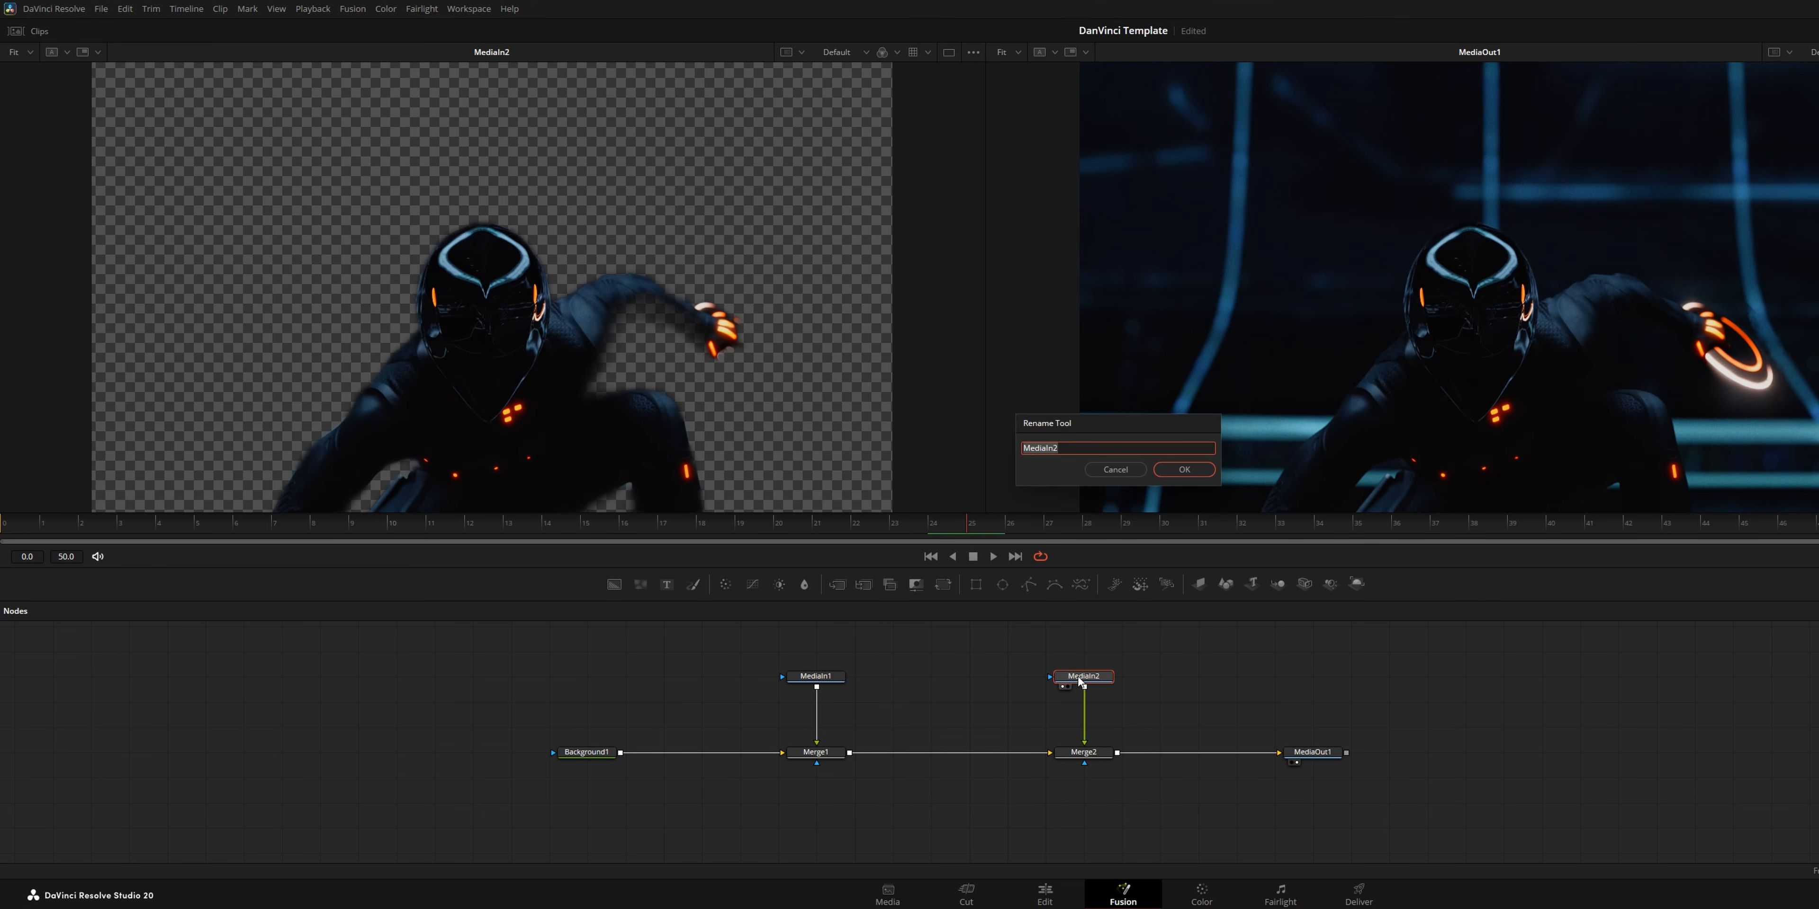
pyautogui.write('CutOU')
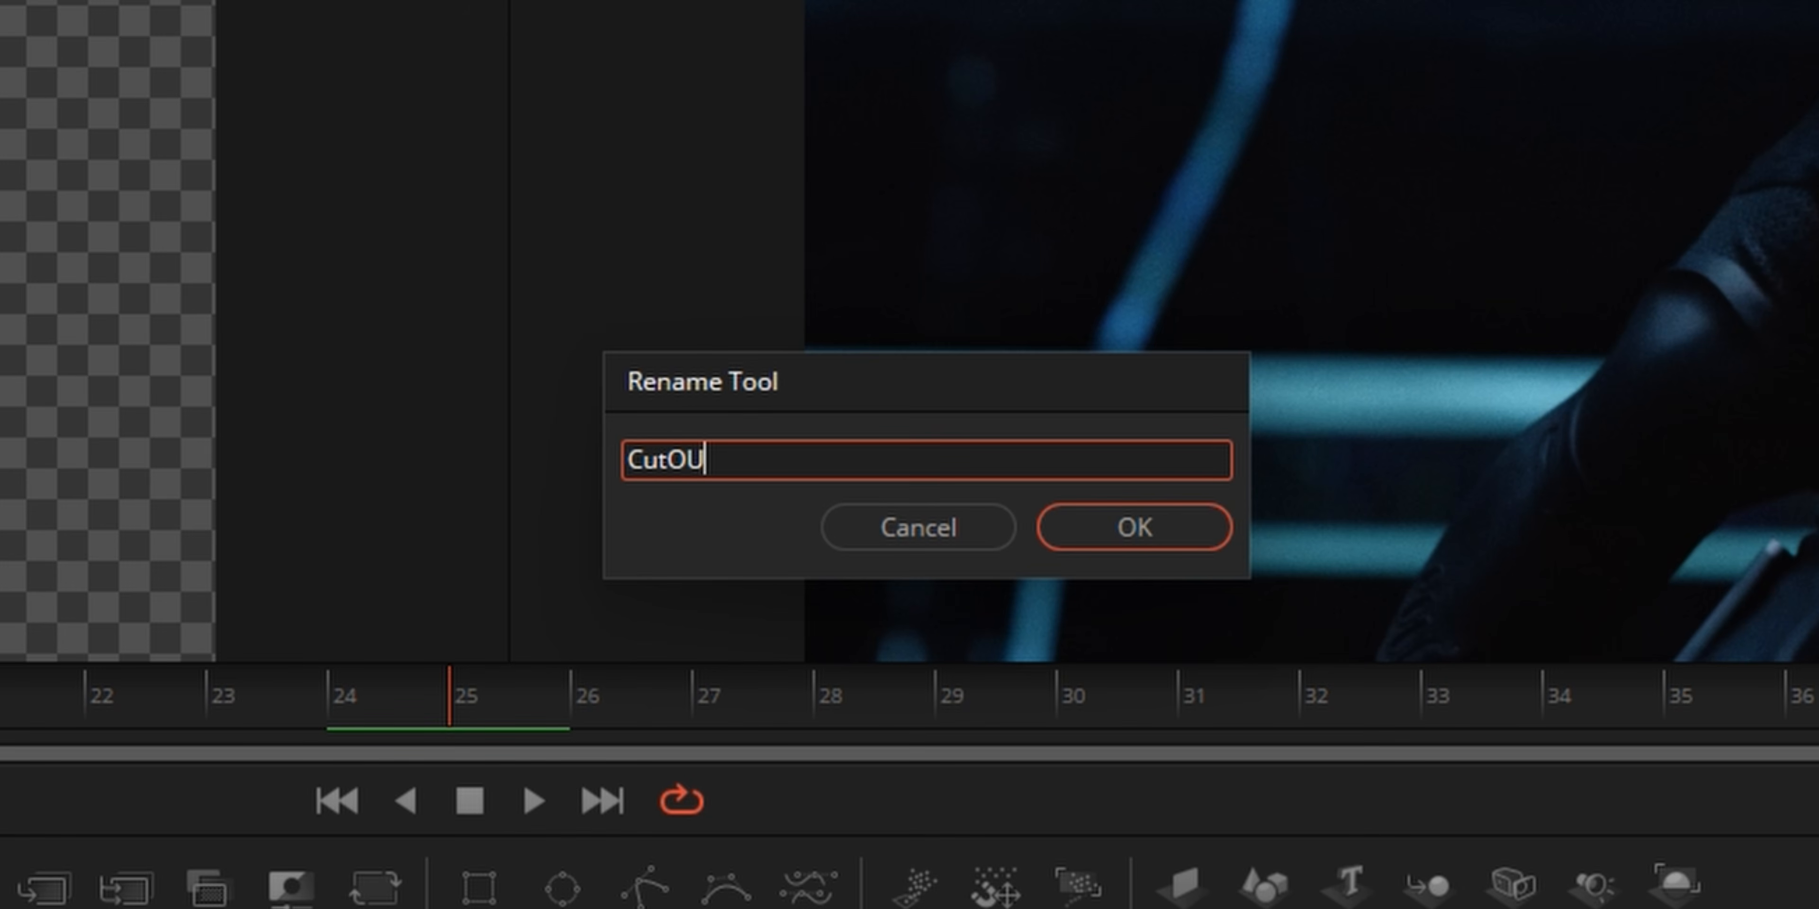
pyautogui.write('T')
pyautogui.press('Return')
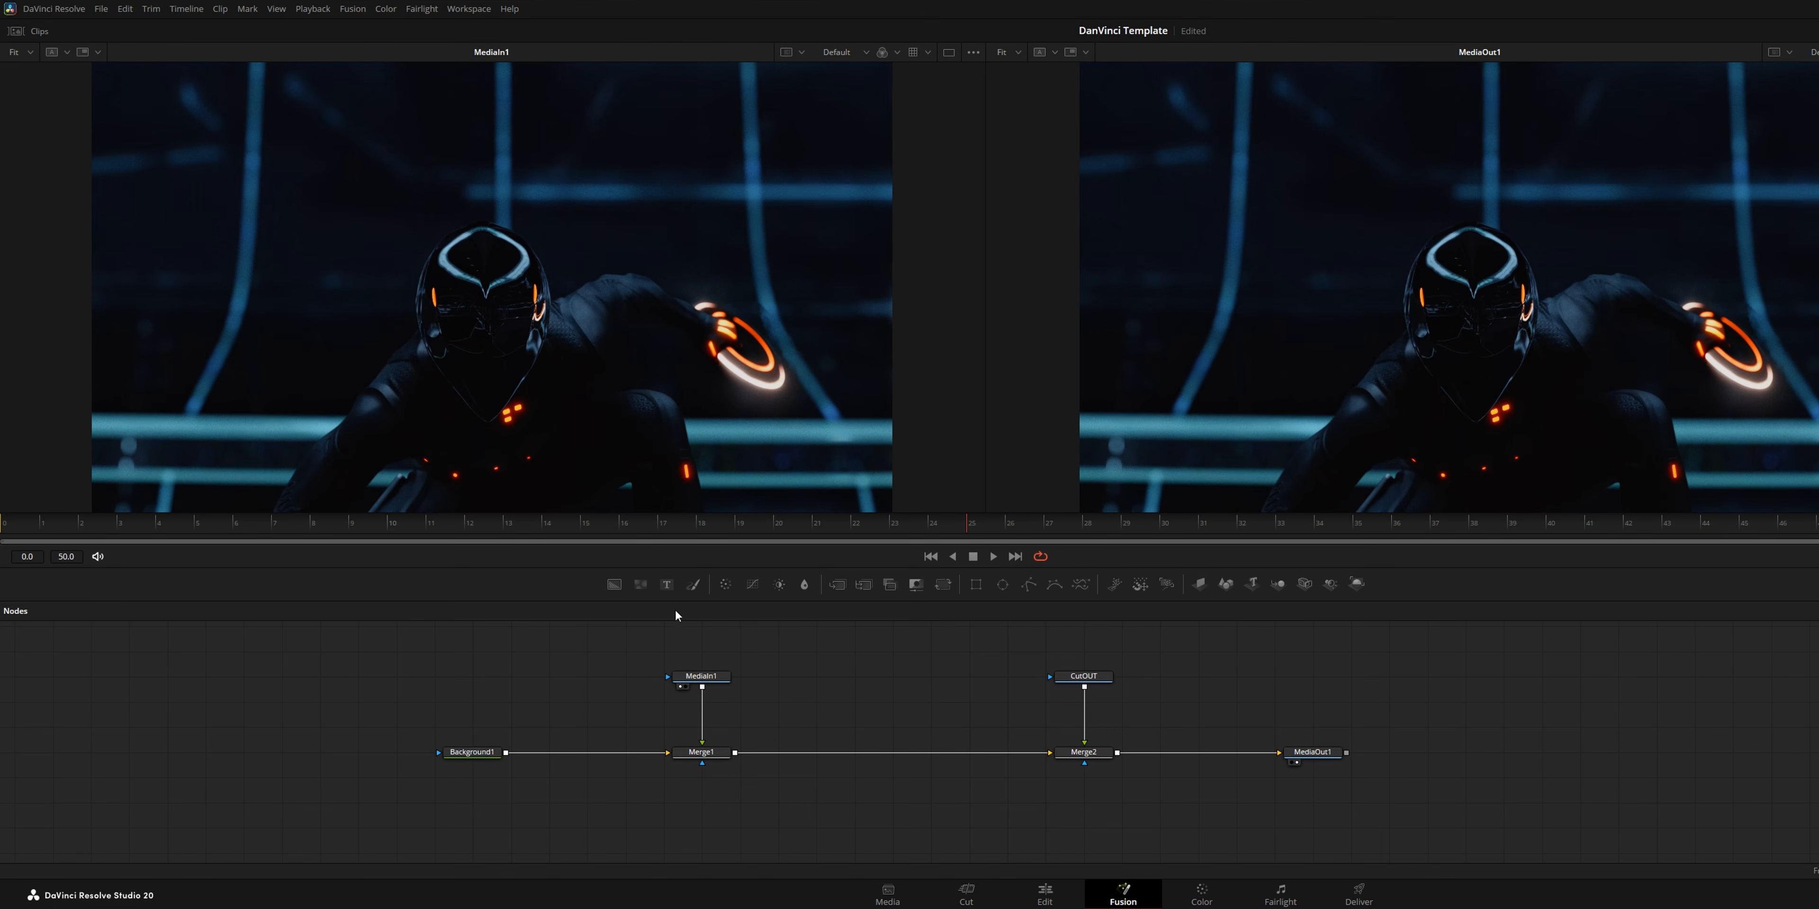
# Add a Background node between the MediaIn1 and CutOUT nodes and show it in the first viewer
pyautogui.moveTo(611, 586); pyautogui.dragTo(914, 681)
pyautogui.press('1')
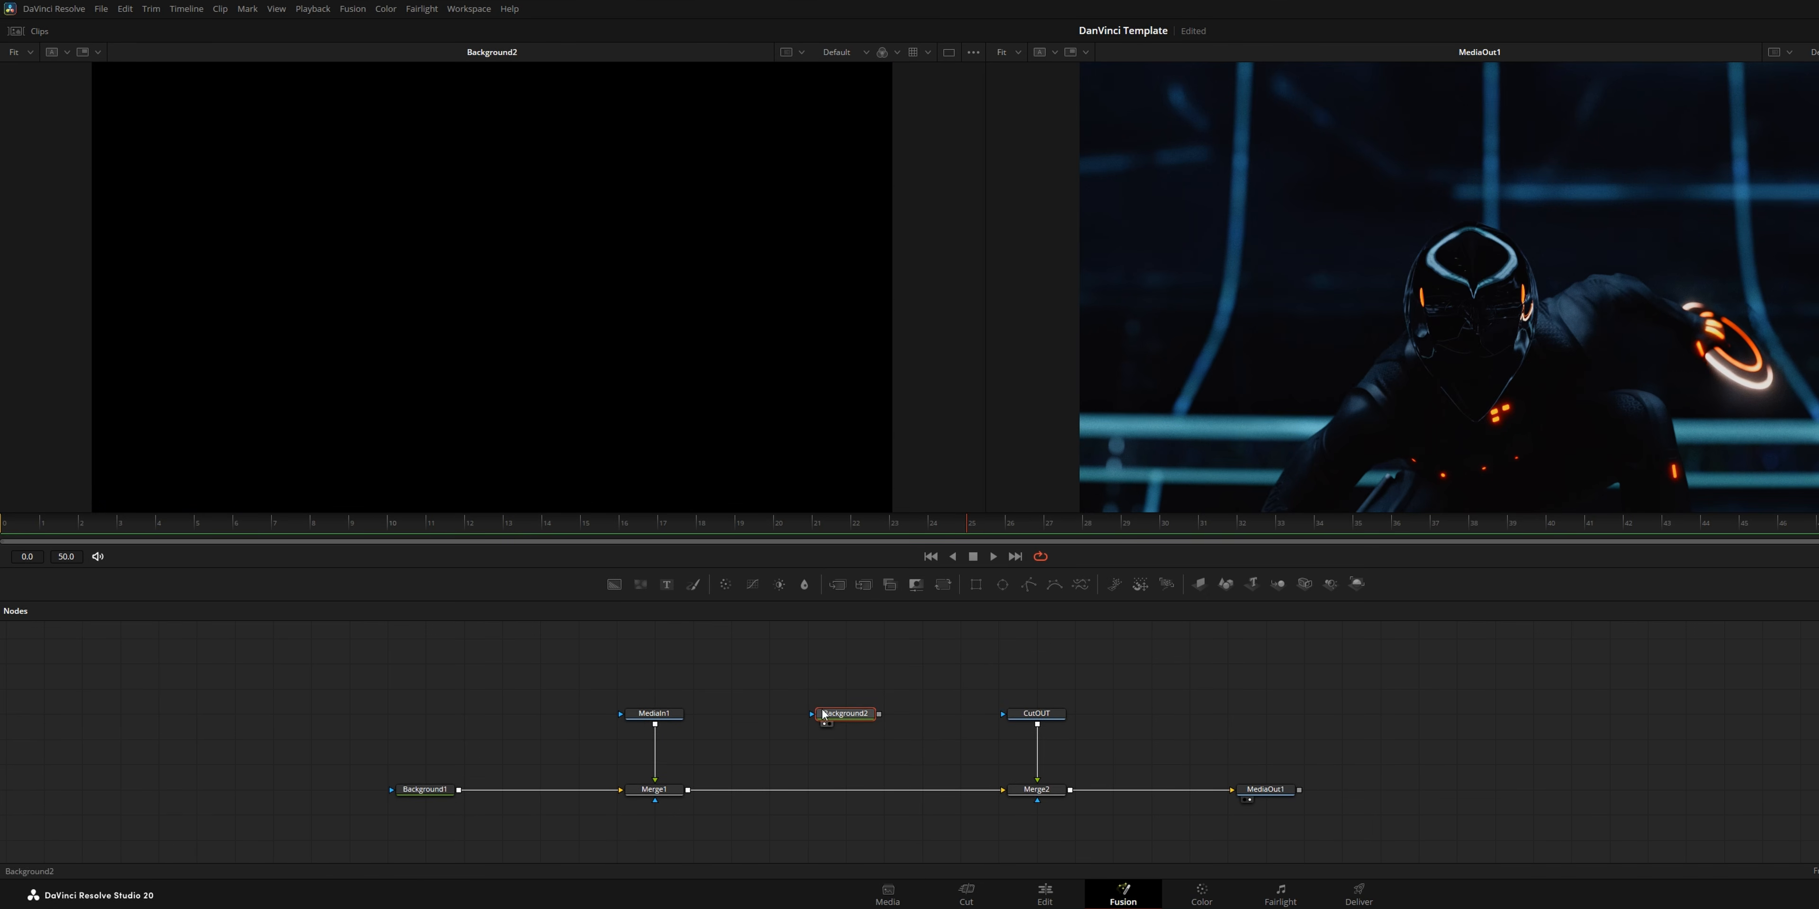
# Paste a copy of the CutOUT node above Background2 and rename it GlowCutOut
pyautogui.click(1121, 731)
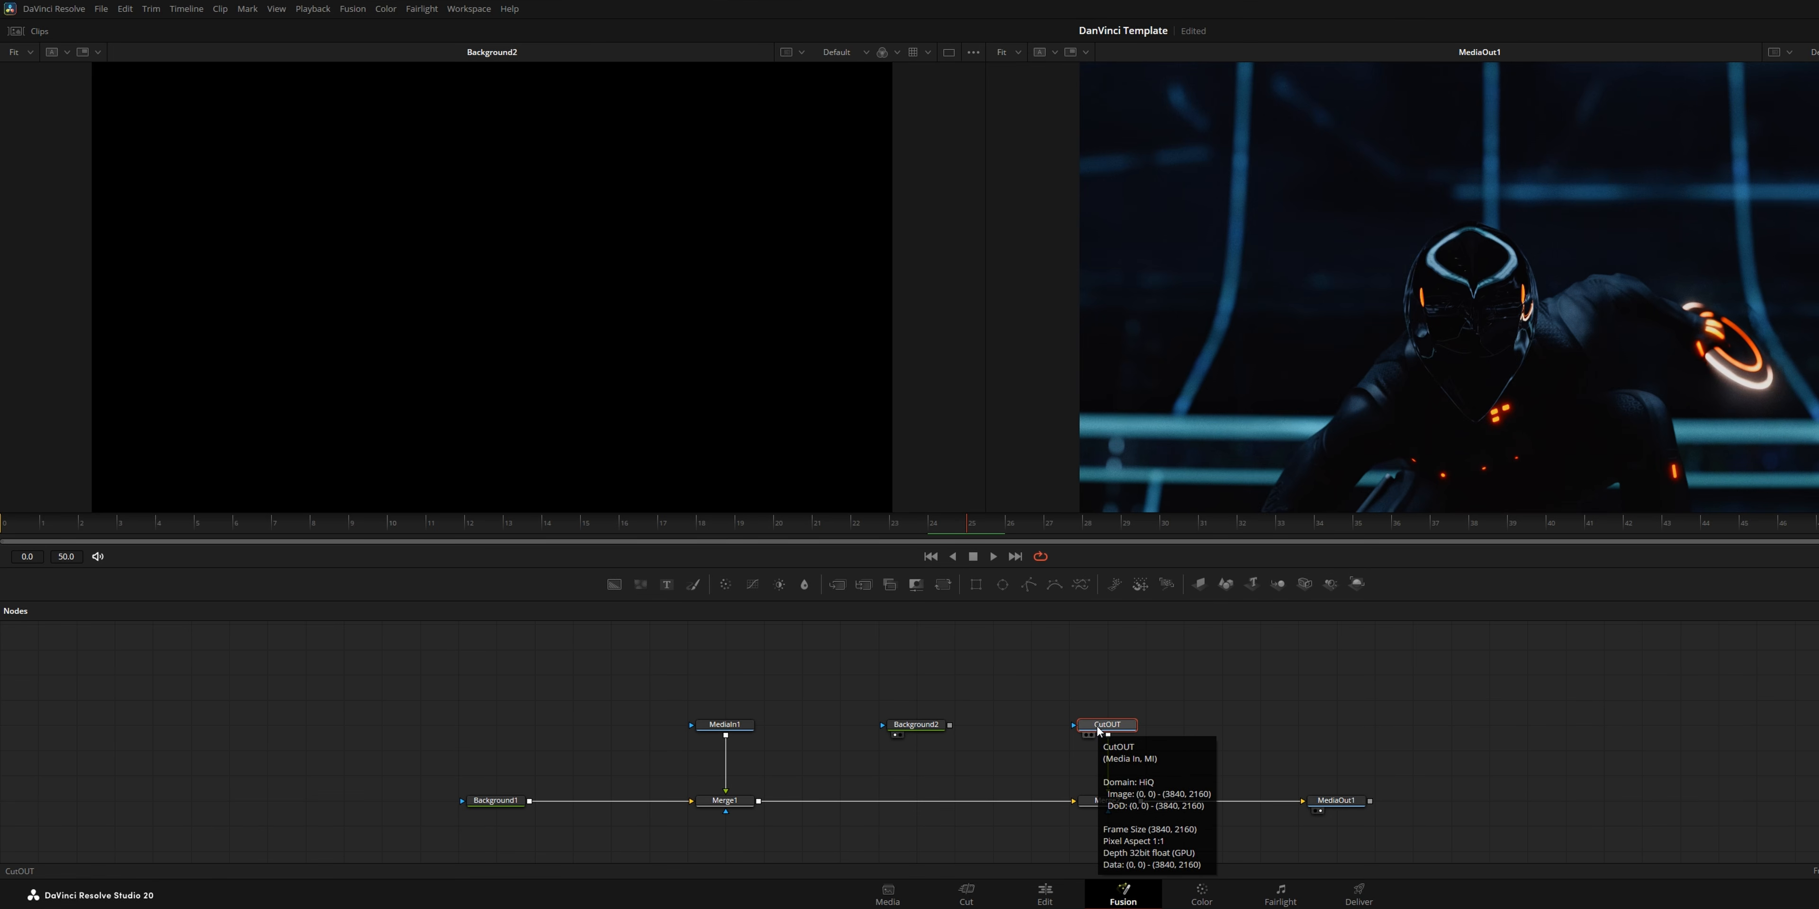
pyautogui.click(931, 683)
pyautogui.hotkey('ctrl', 'v')
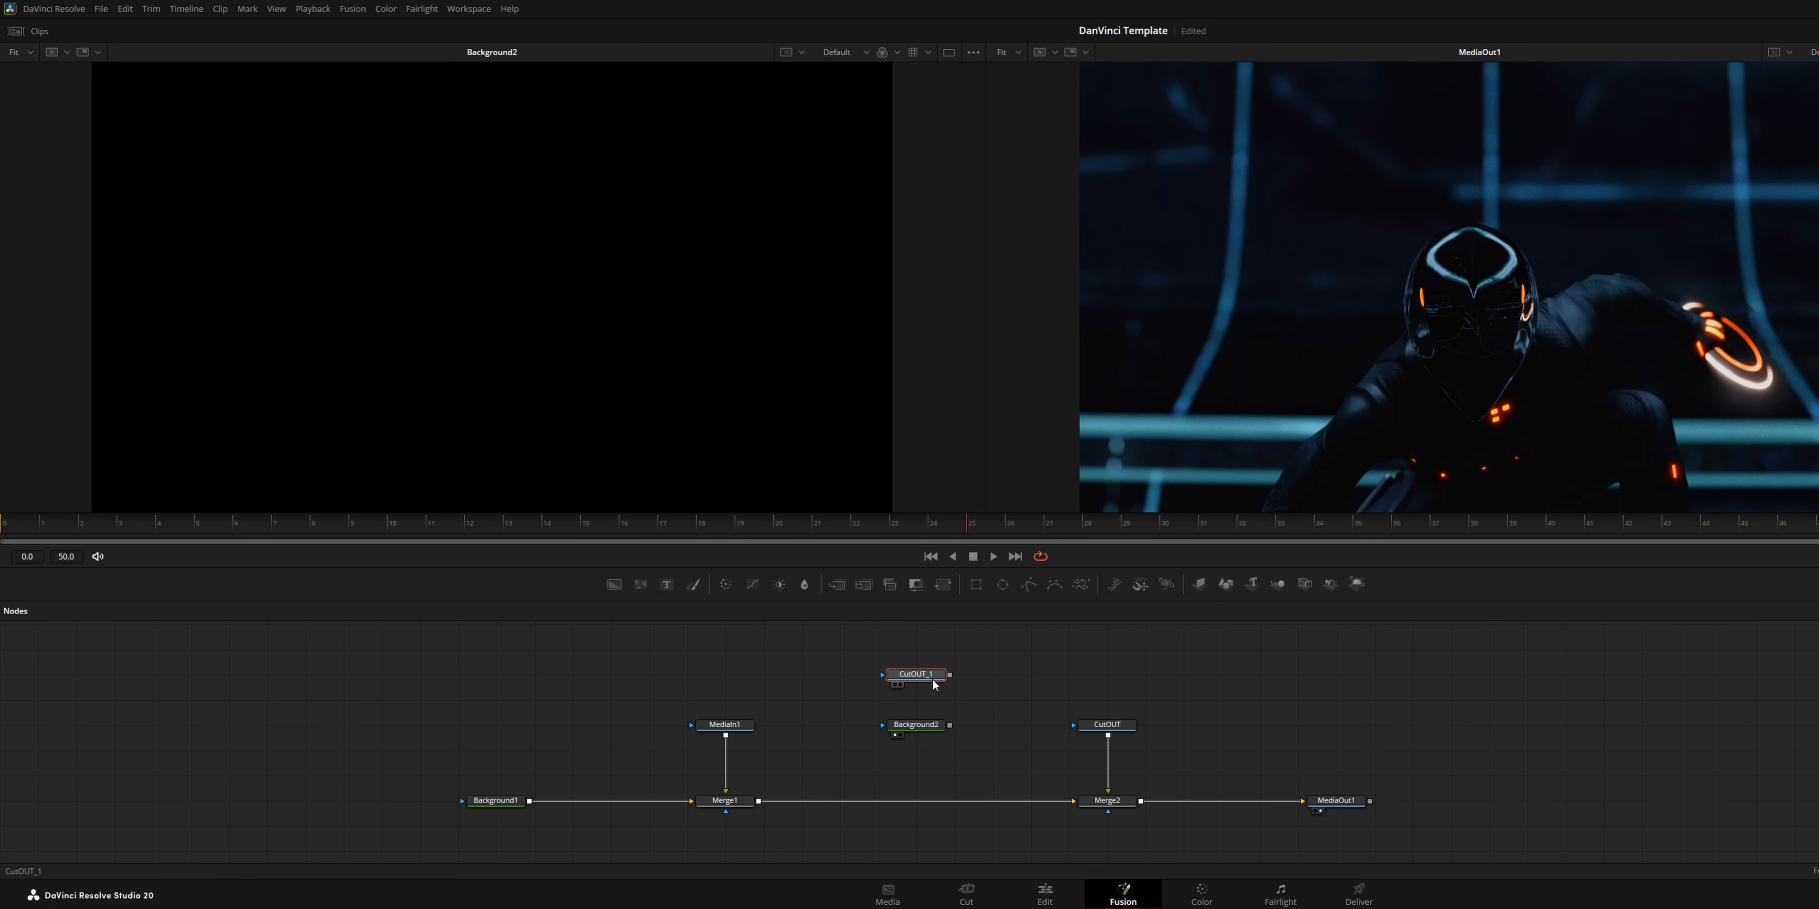
pyautogui.press('F2')
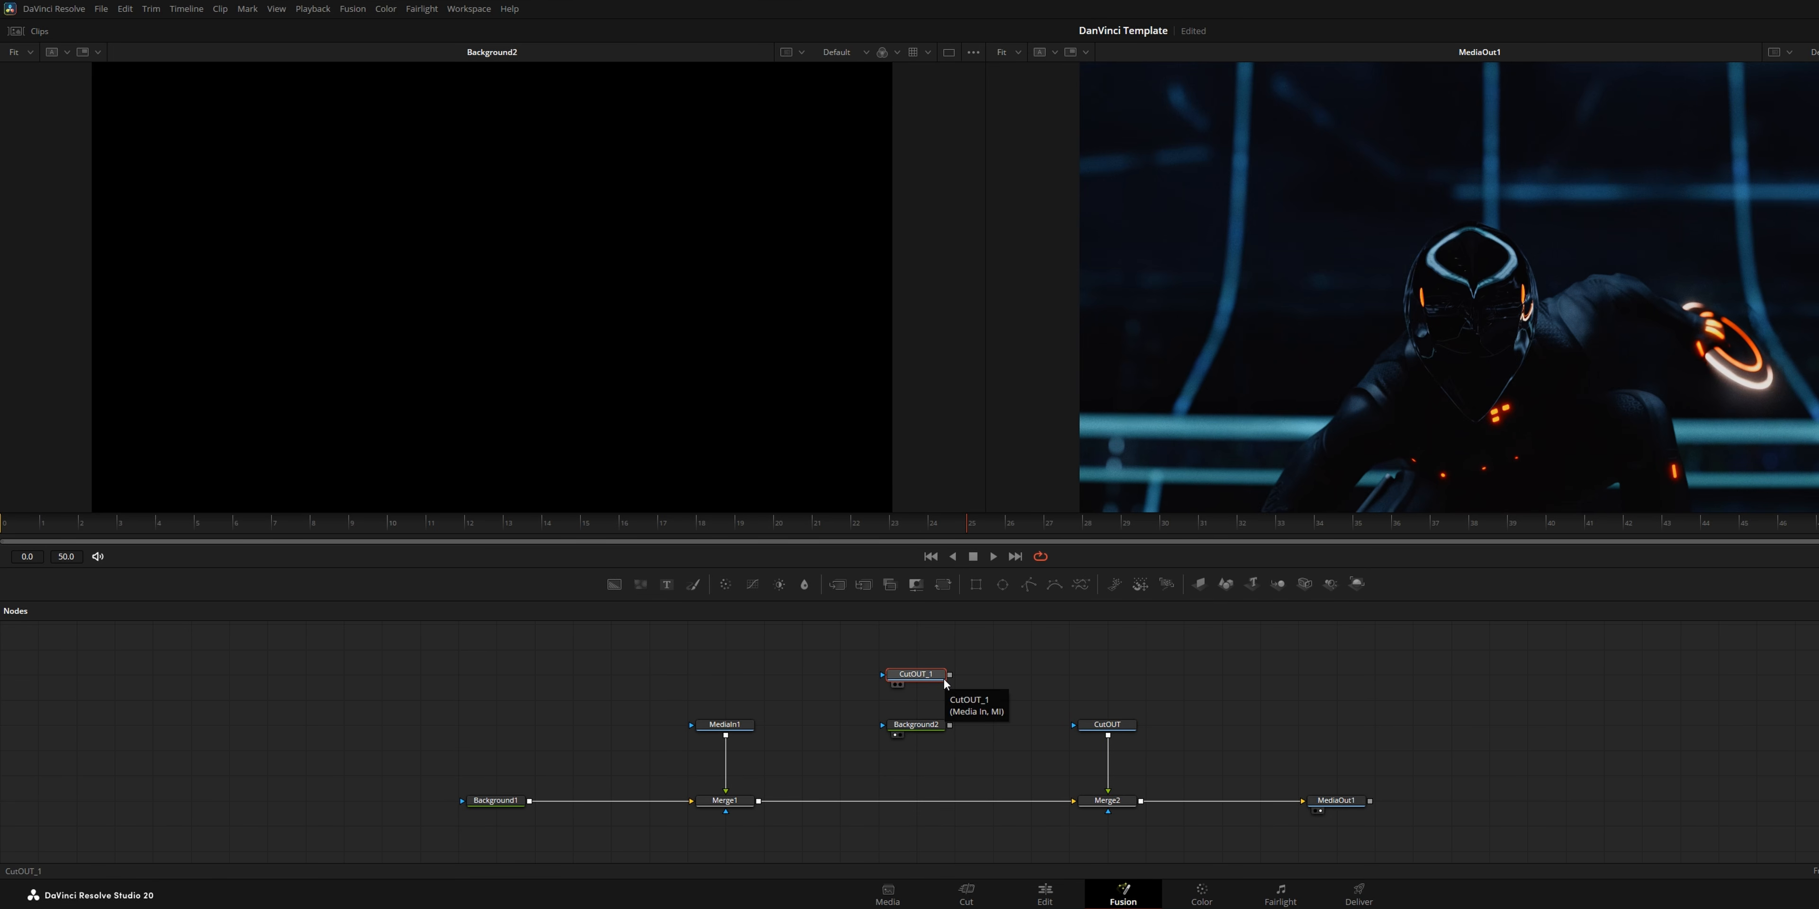
pyautogui.write('GlowCut')
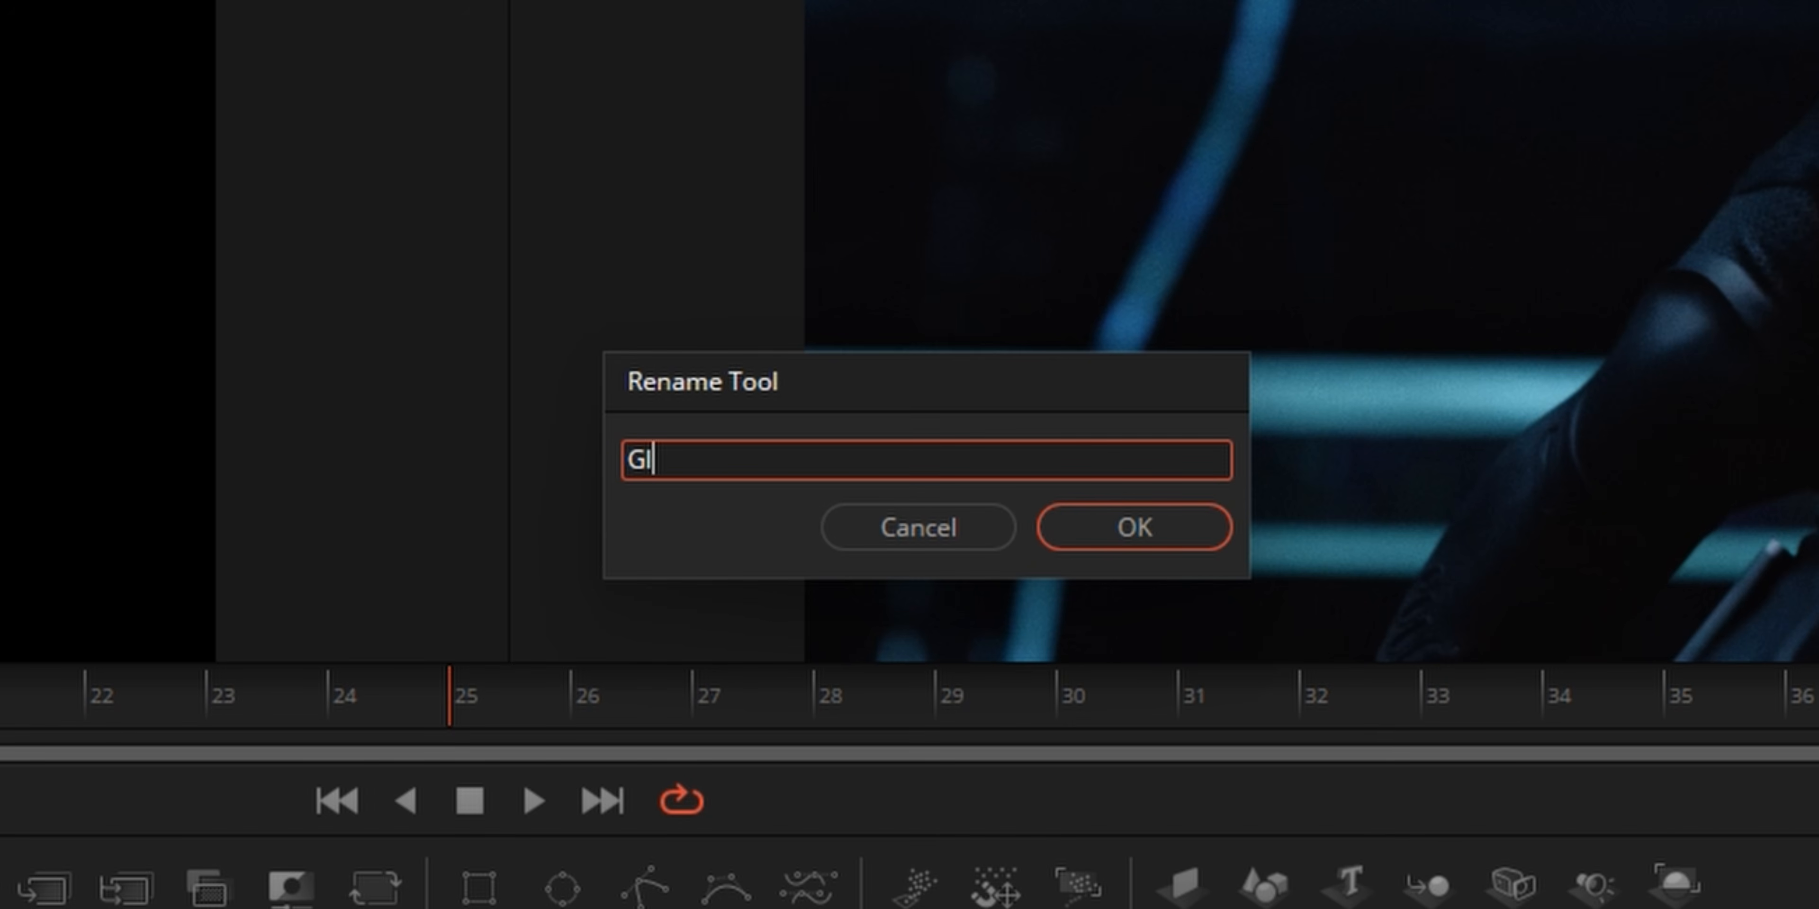
pyautogui.write('Out')
pyautogui.press('Return')
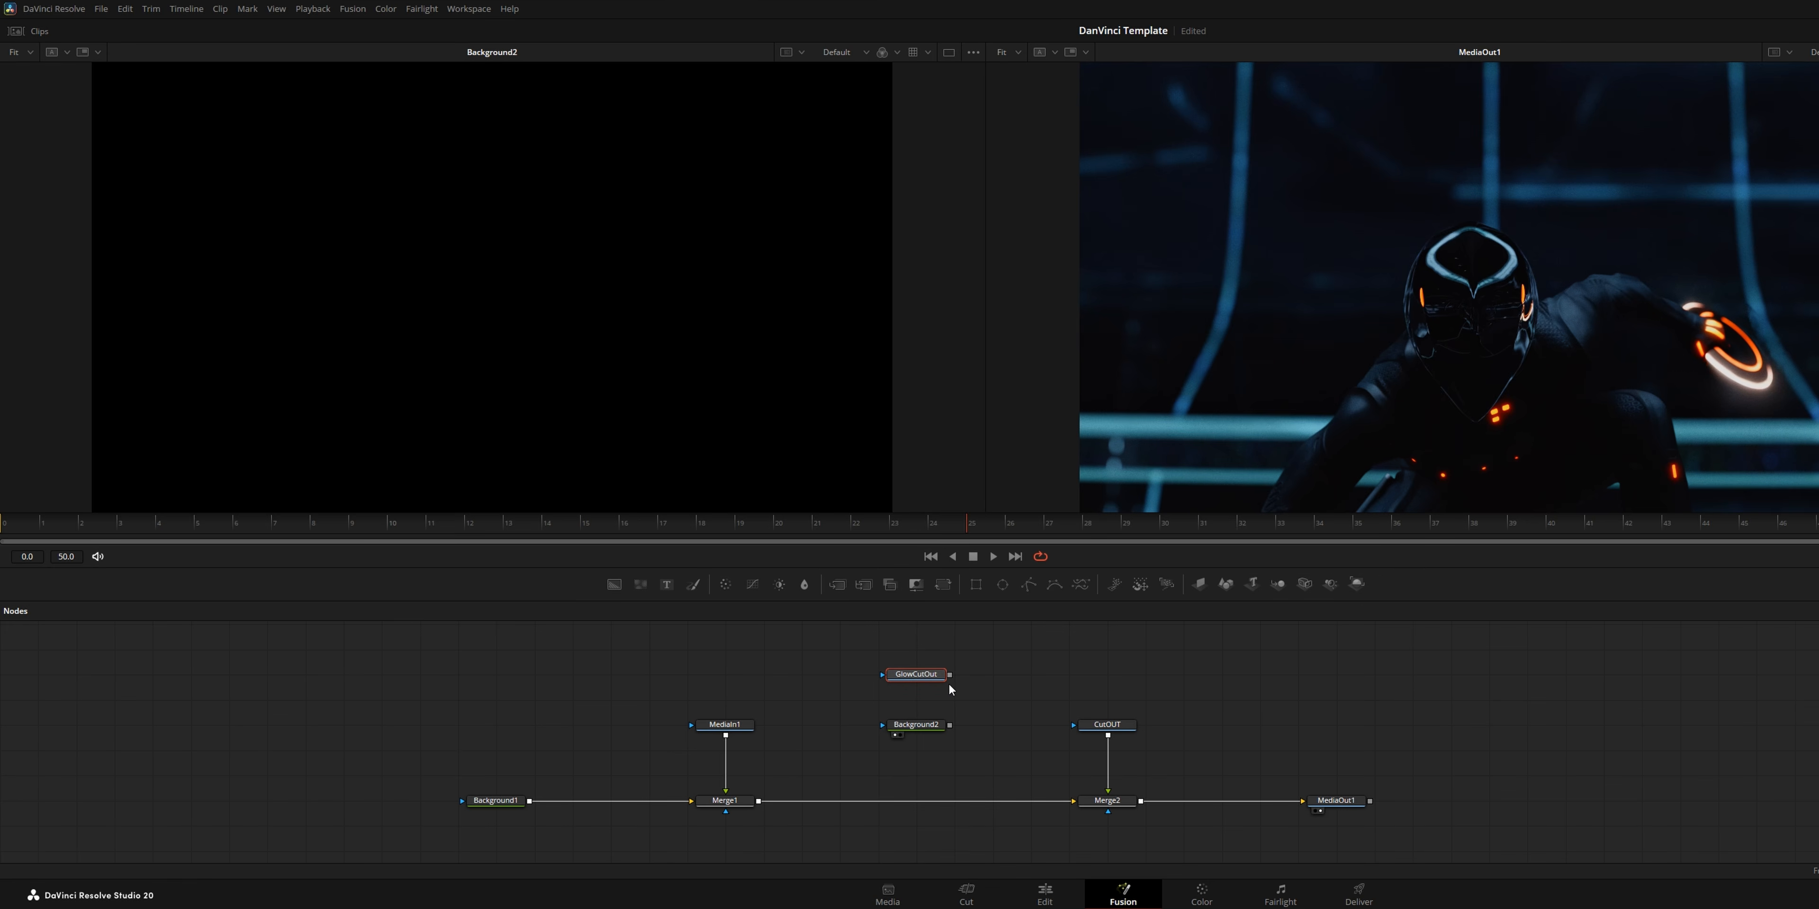
# Connect GlowCutOut as the mask of Background2 and merge Background2 in between Merge1 and Merge2
pyautogui.moveTo(950, 675); pyautogui.dragTo(758, 803)
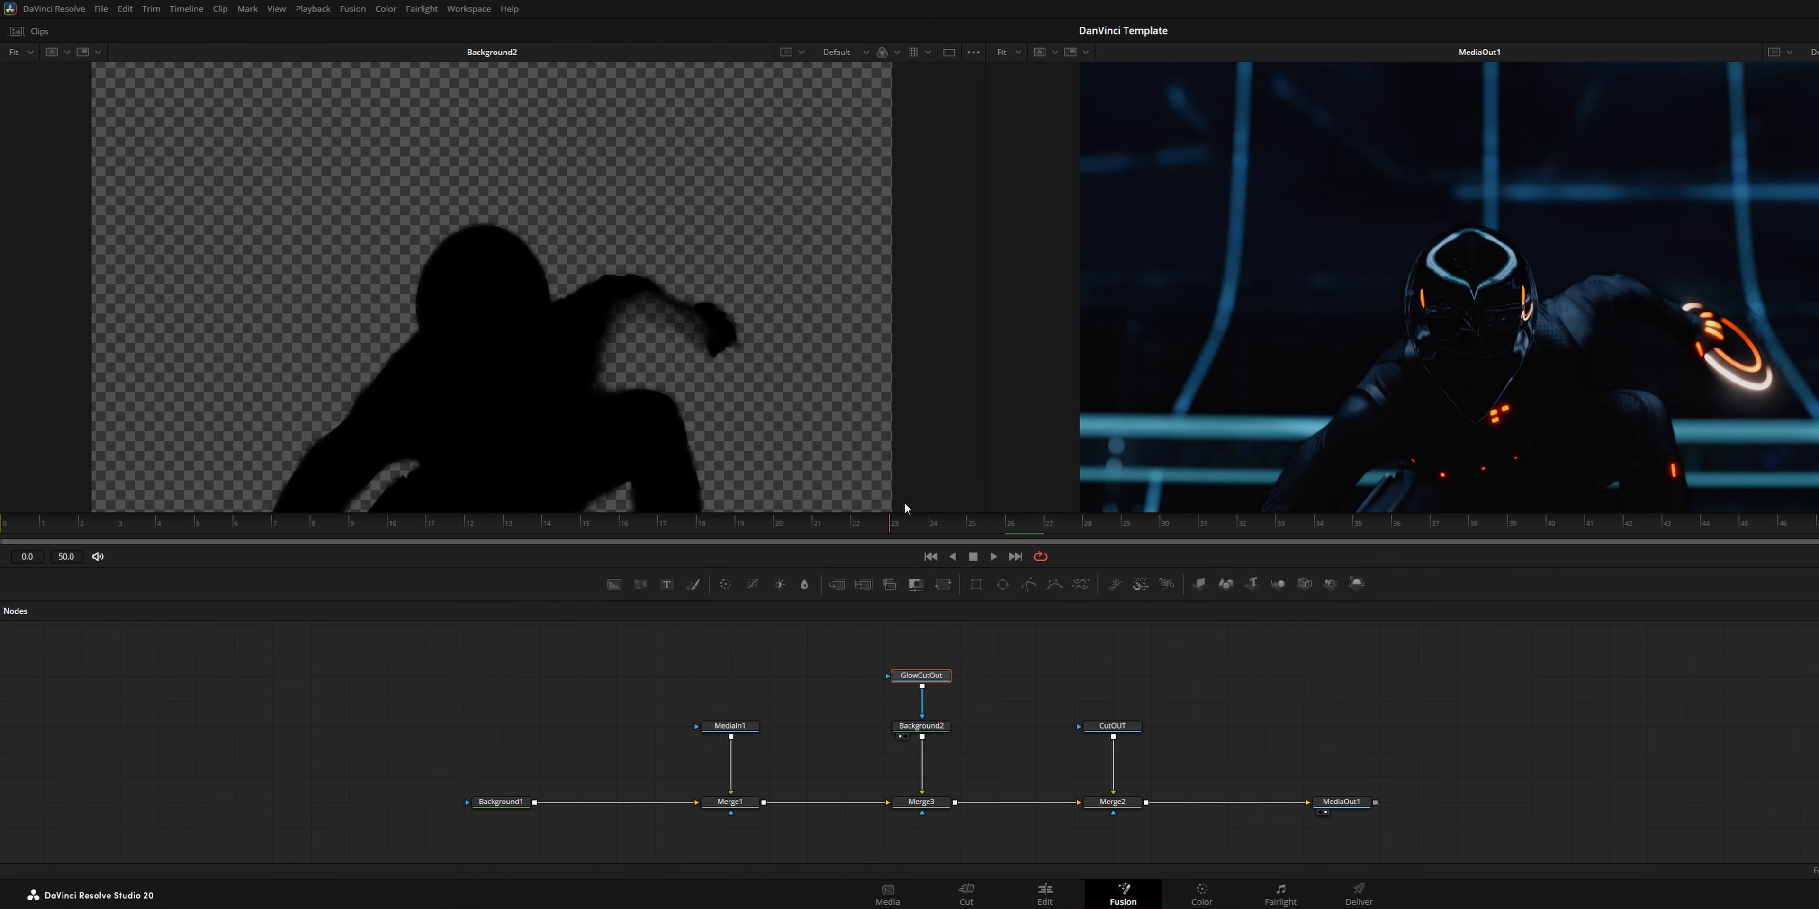
pyautogui.press('Right')
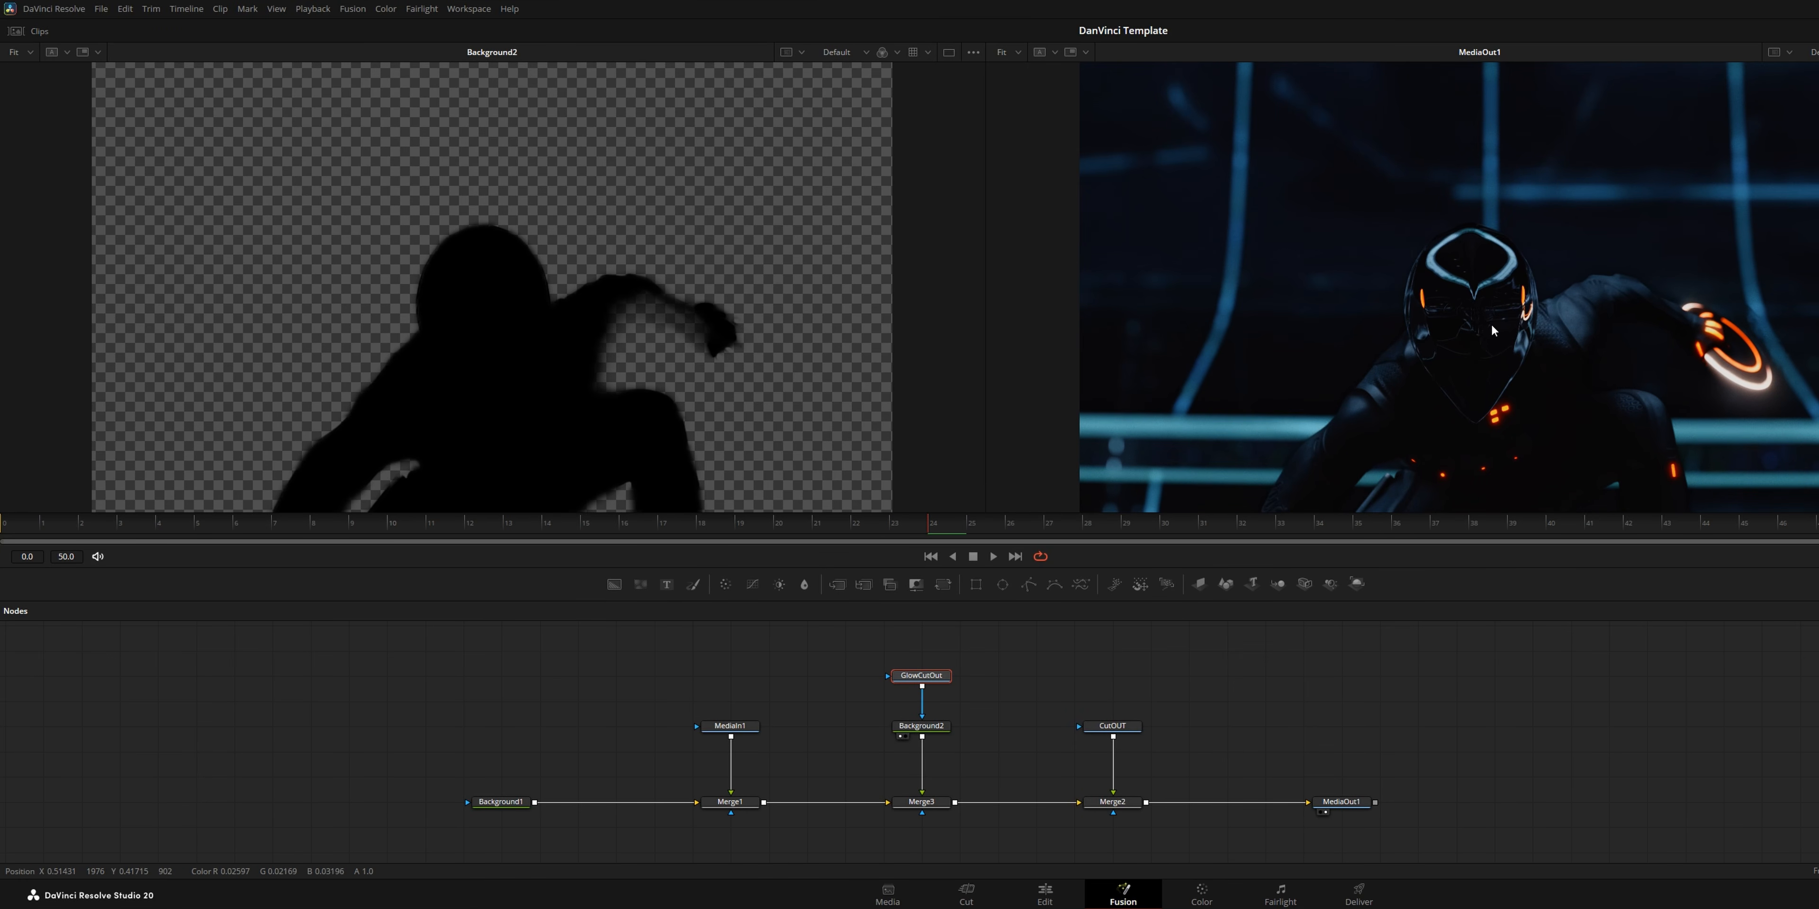
pyautogui.click(1113, 780)
# Set the solid color of Background2 to a bright orange
pyautogui.click(944, 731)
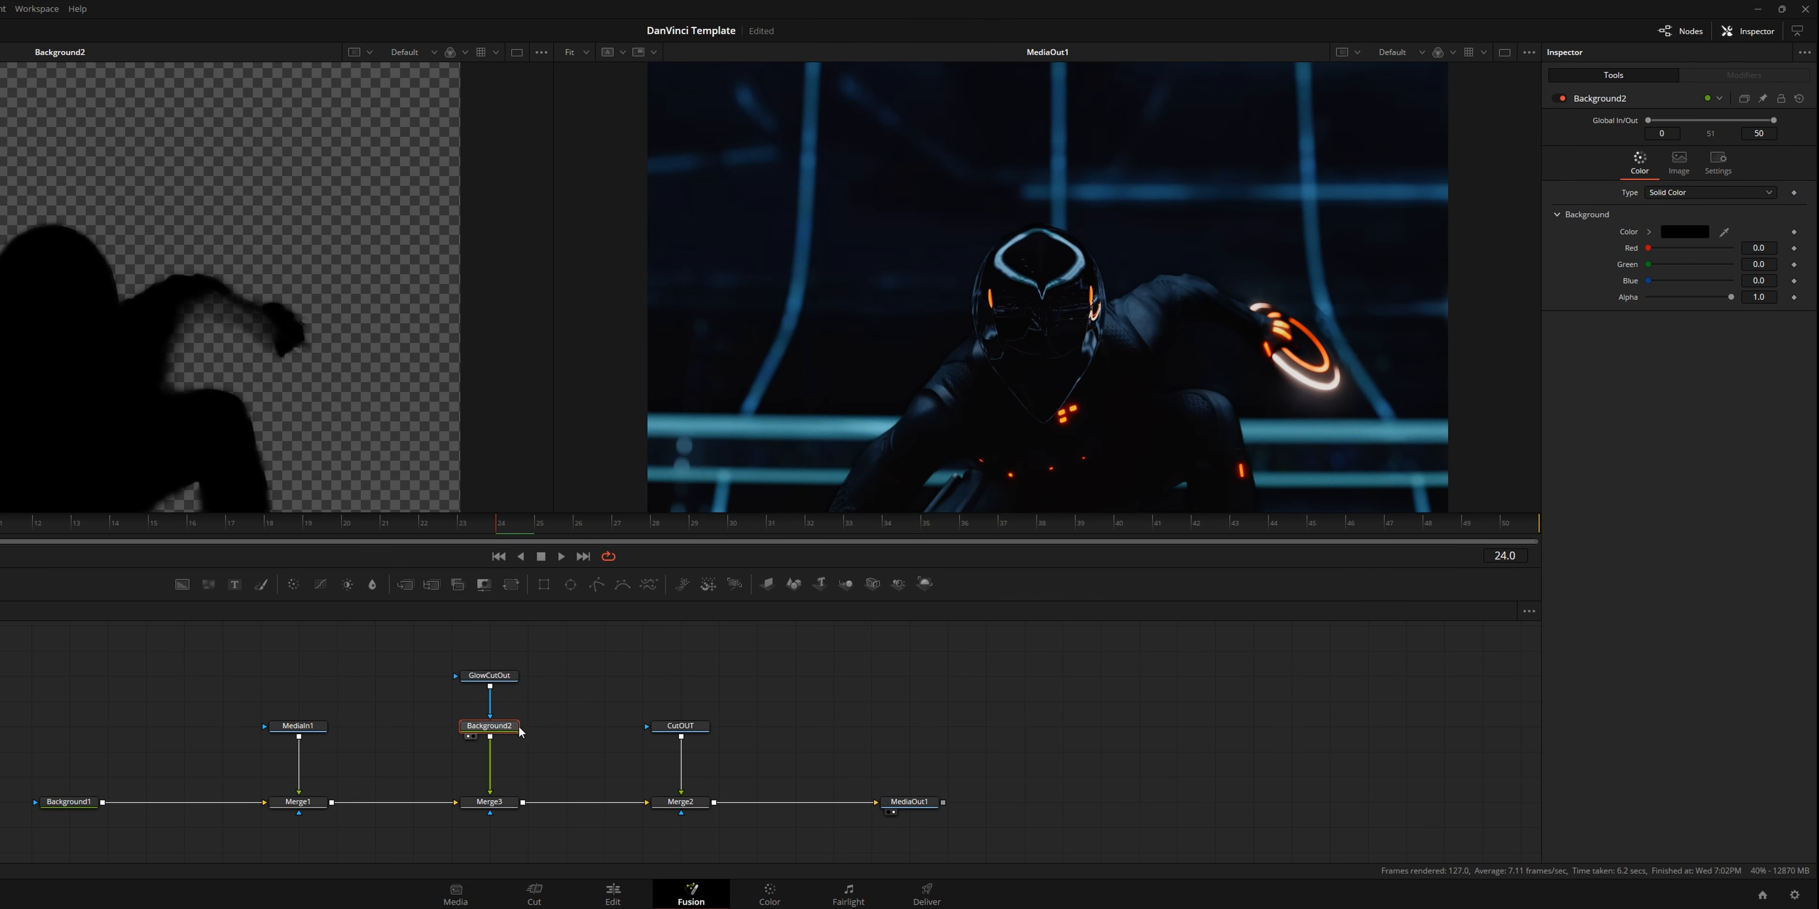
pyautogui.click(1675, 234)
pyautogui.moveTo(768, 390)
pyautogui.mouseDown()
pyautogui.moveTo(832, 341)
pyautogui.moveTo(847, 361)
pyautogui.moveTo(822, 352)
pyautogui.mouseUp()
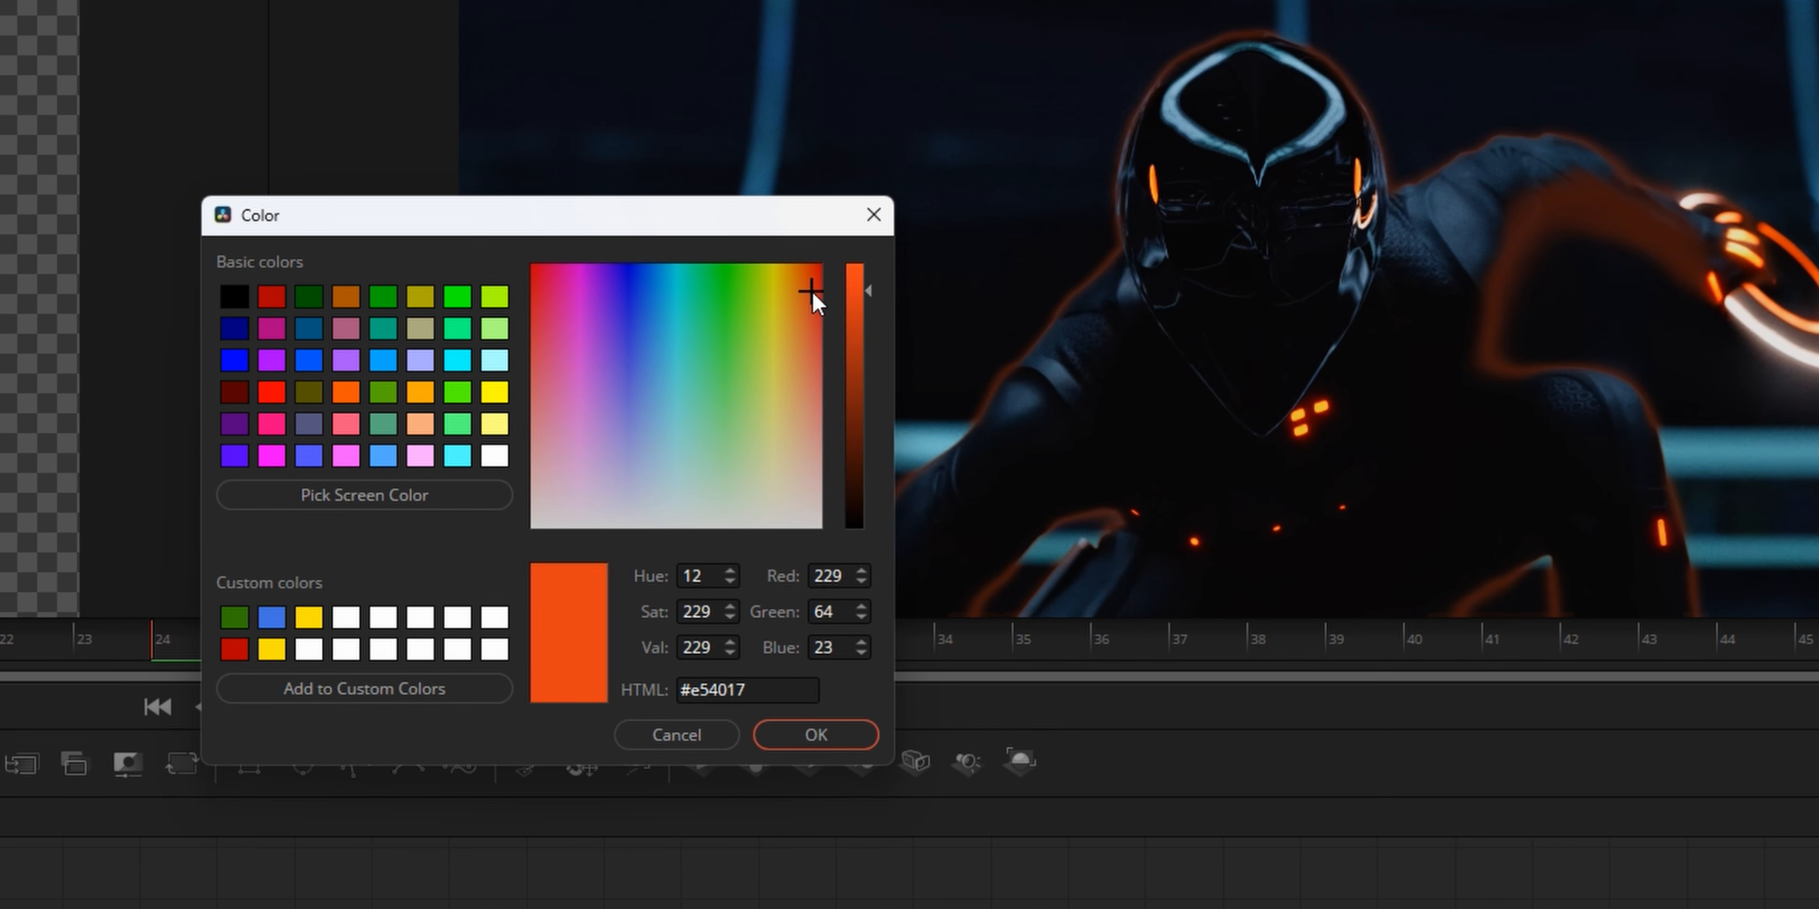
pyautogui.moveTo(850, 289); pyautogui.dragTo(853, 279)
pyautogui.click(814, 735)
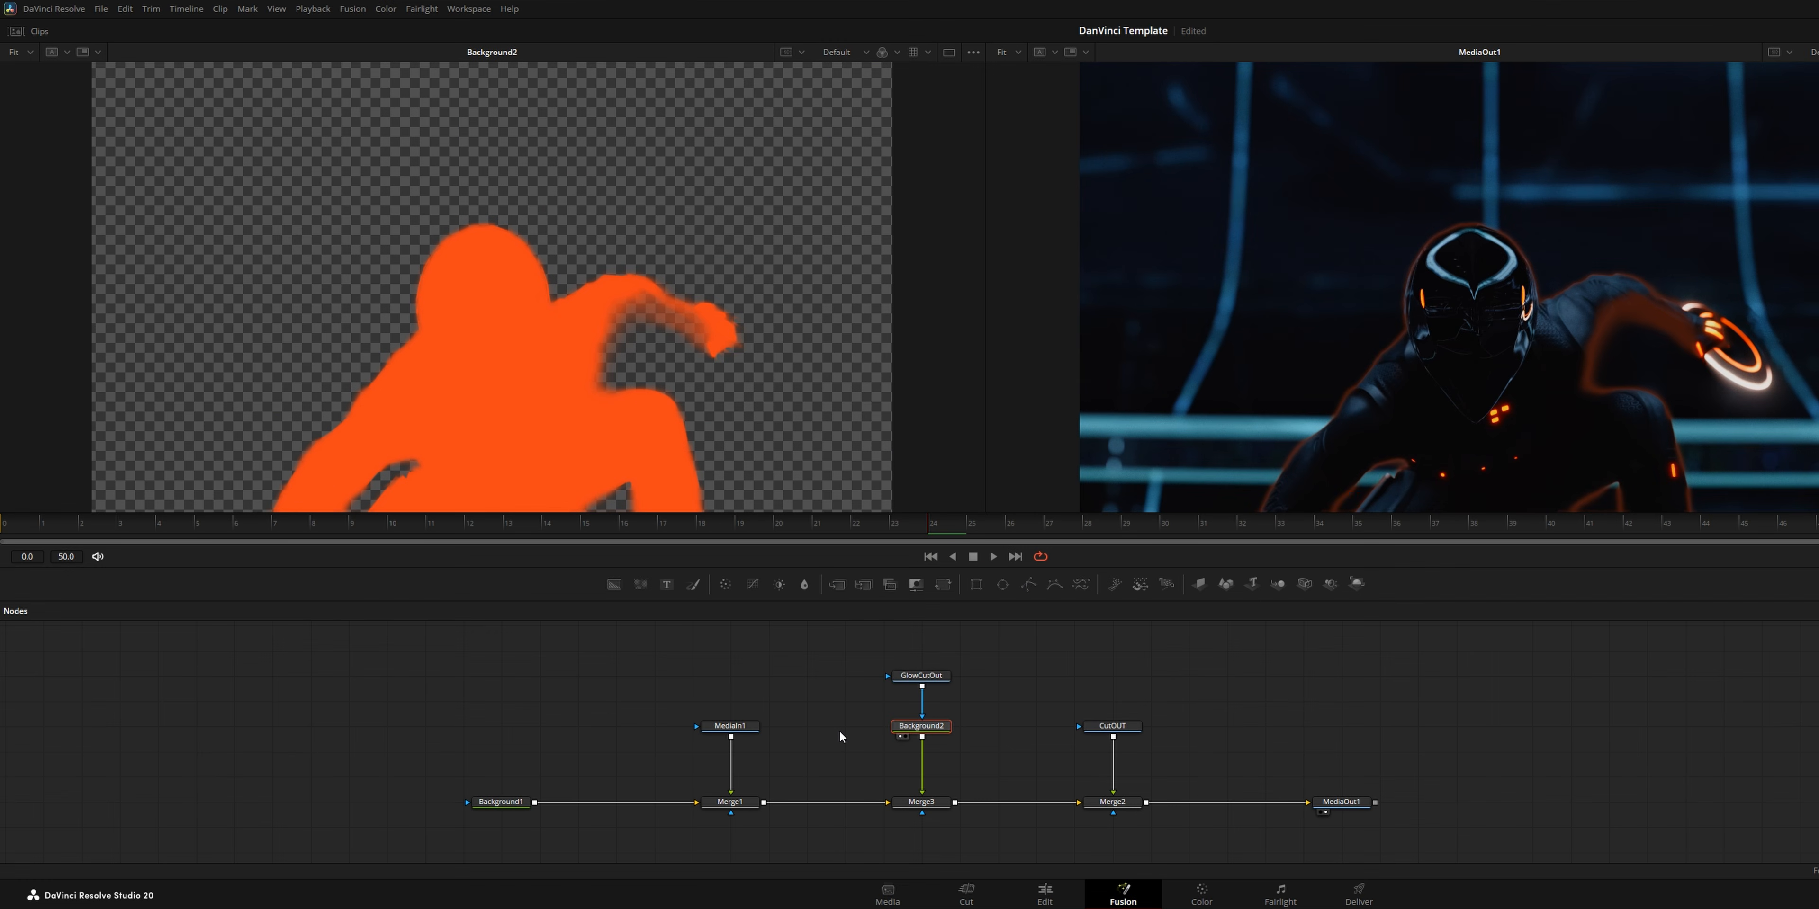
# Insert a Soft Glow node between Background2 and Merge3
pyautogui.hotkey('shift', 'space')
pyautogui.write('softglow')
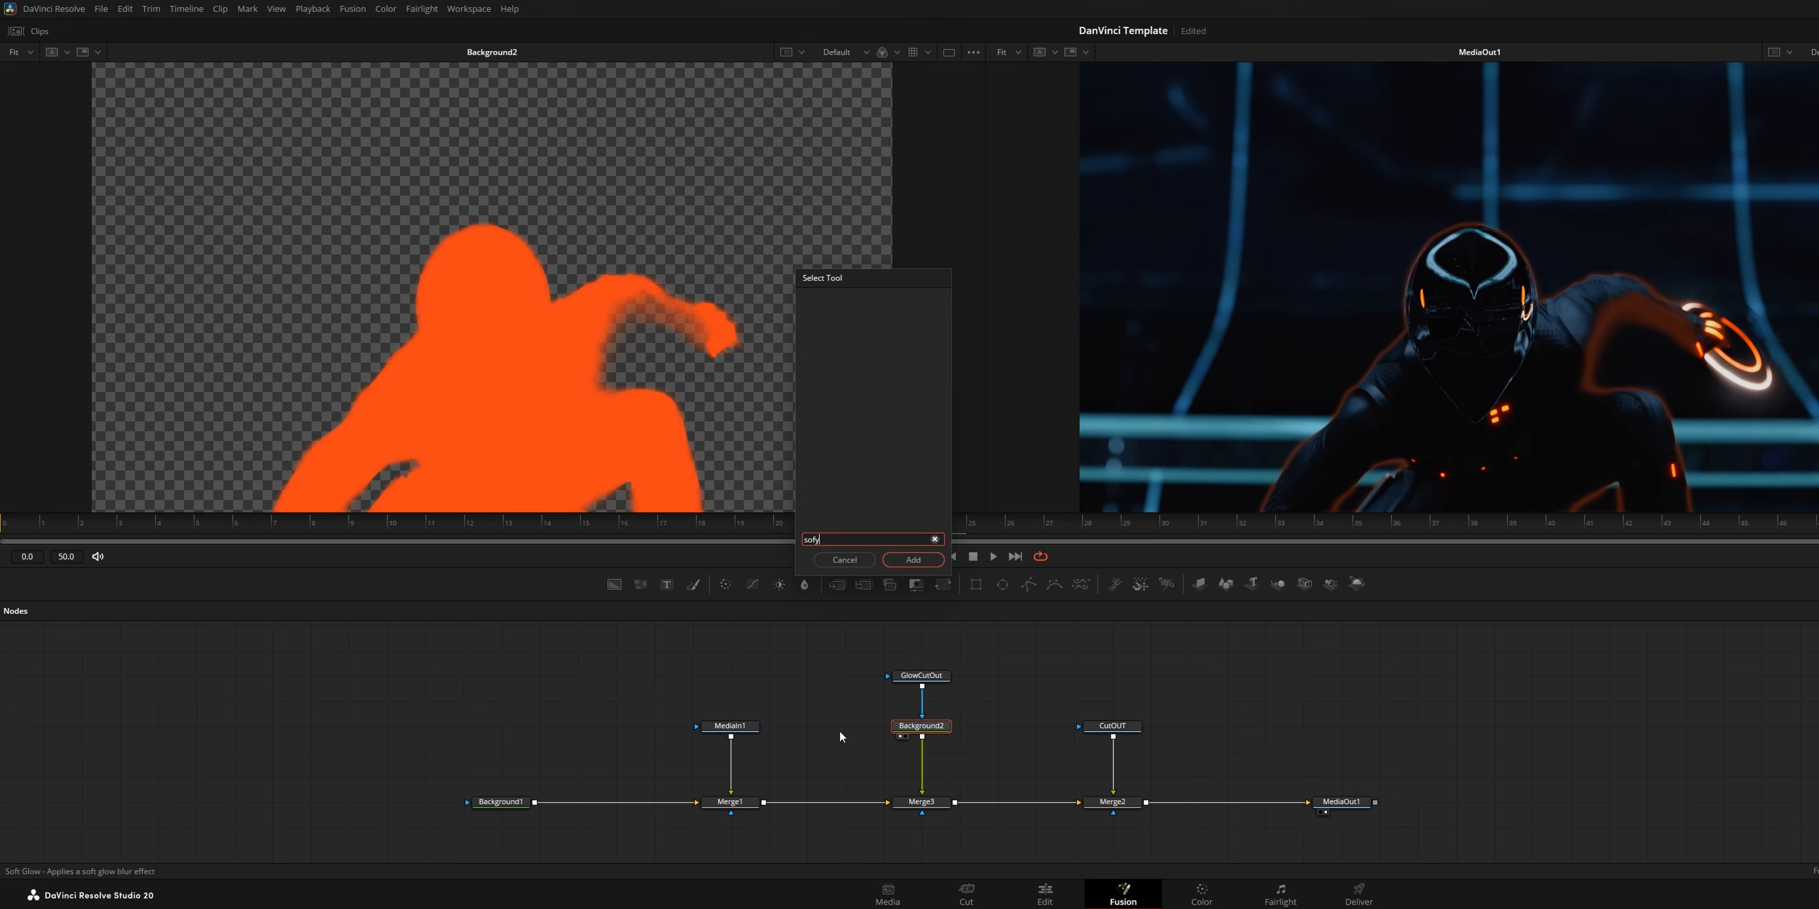
pyautogui.press('Return')
pyautogui.moveTo(838, 649); pyautogui.dragTo(931, 762)
pyautogui.moveTo(927, 753); pyautogui.dragTo(927, 729)
pyautogui.click(929, 728)
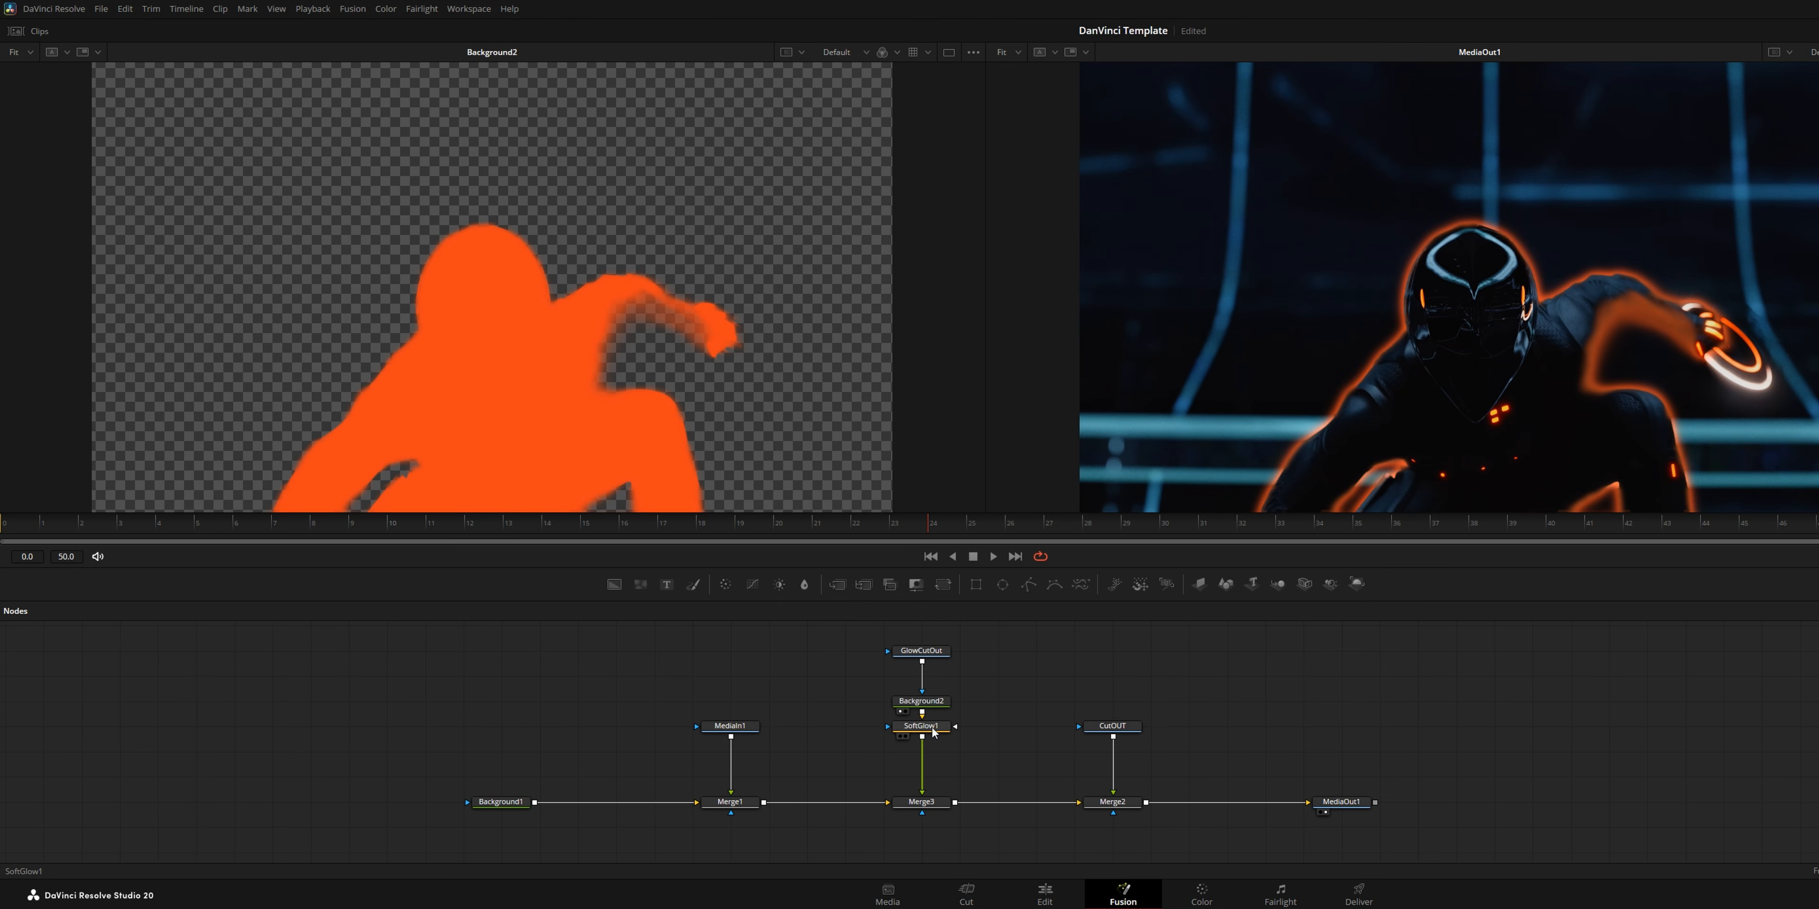
# Insert a Glow node between SoftGlow1 and Merge3
pyautogui.hotkey('shift', 'space')
pyautogui.write('glow')
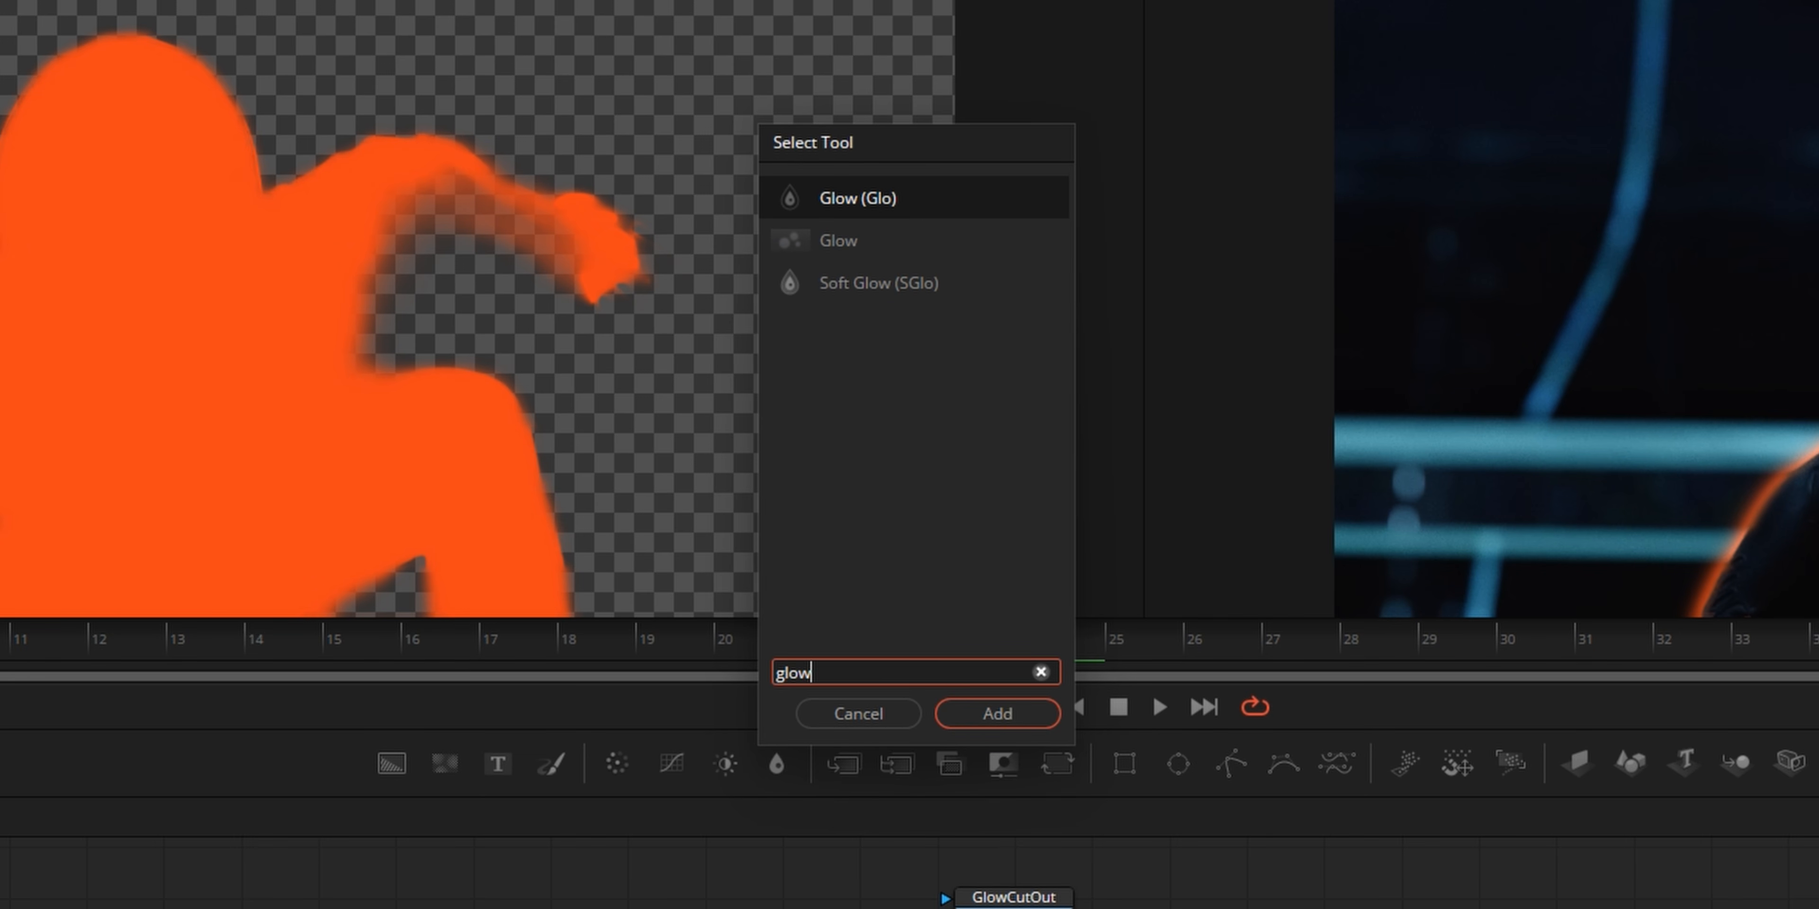
pyautogui.press('Return')
pyautogui.click(489, 731)
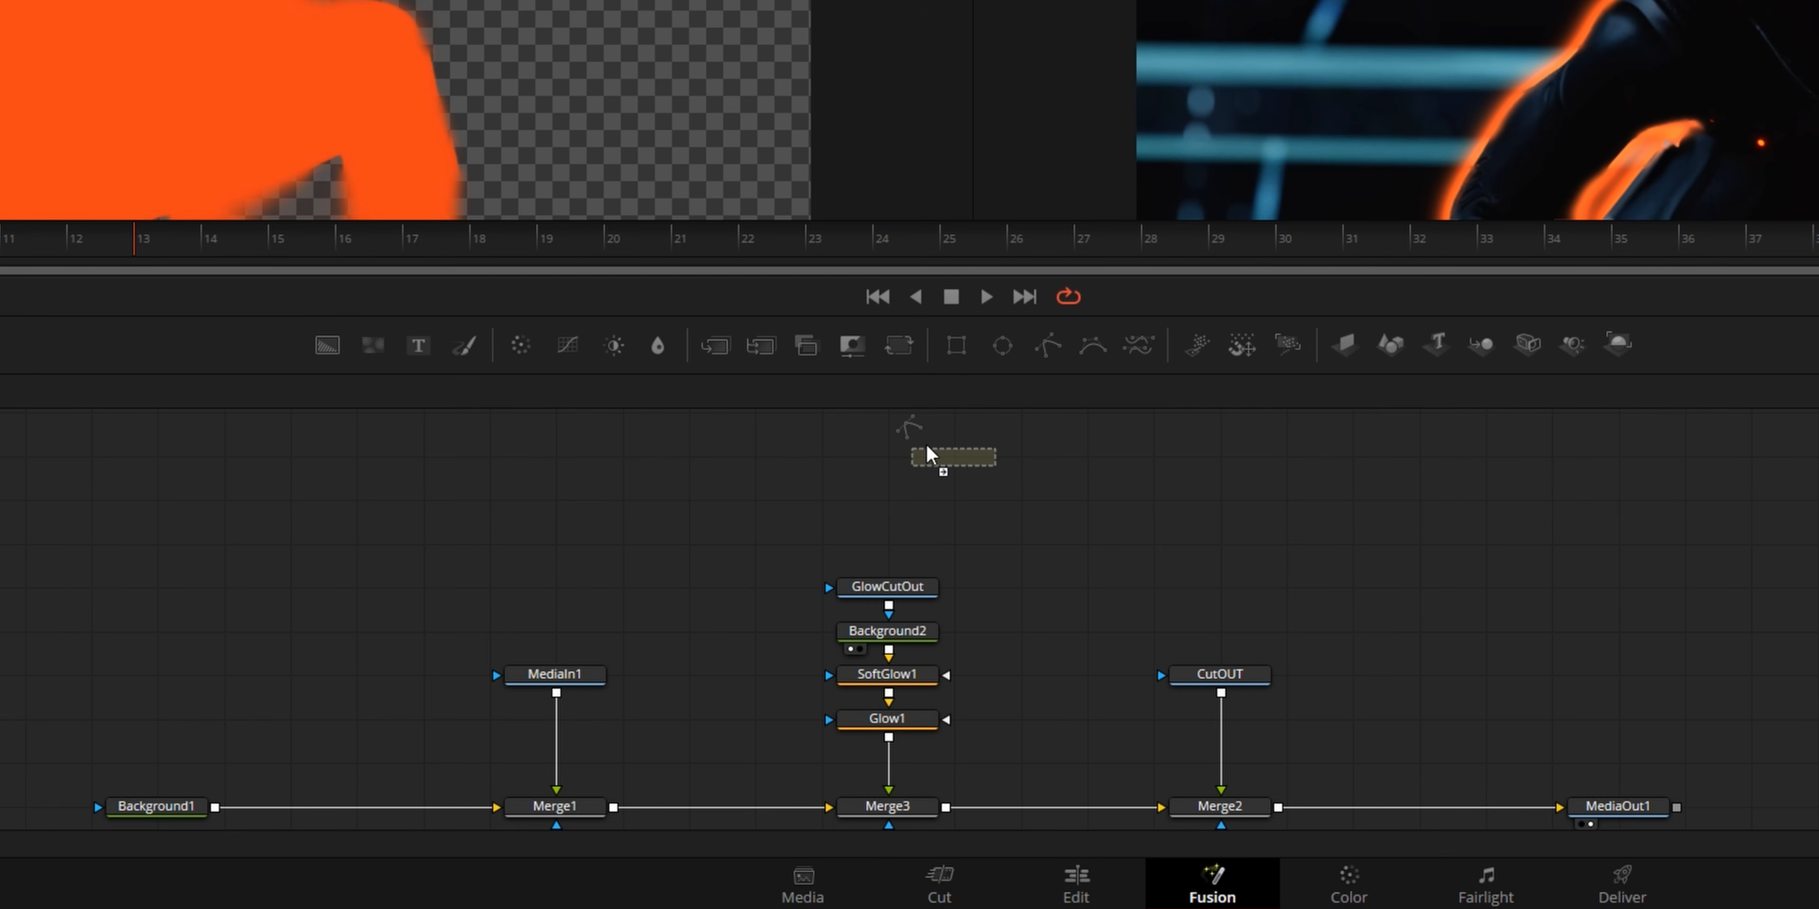
# Add a Polygon node above GlowCutOut and show GlowCutOut in the first viewer
pyautogui.moveTo(927, 455); pyautogui.dragTo(863, 498)
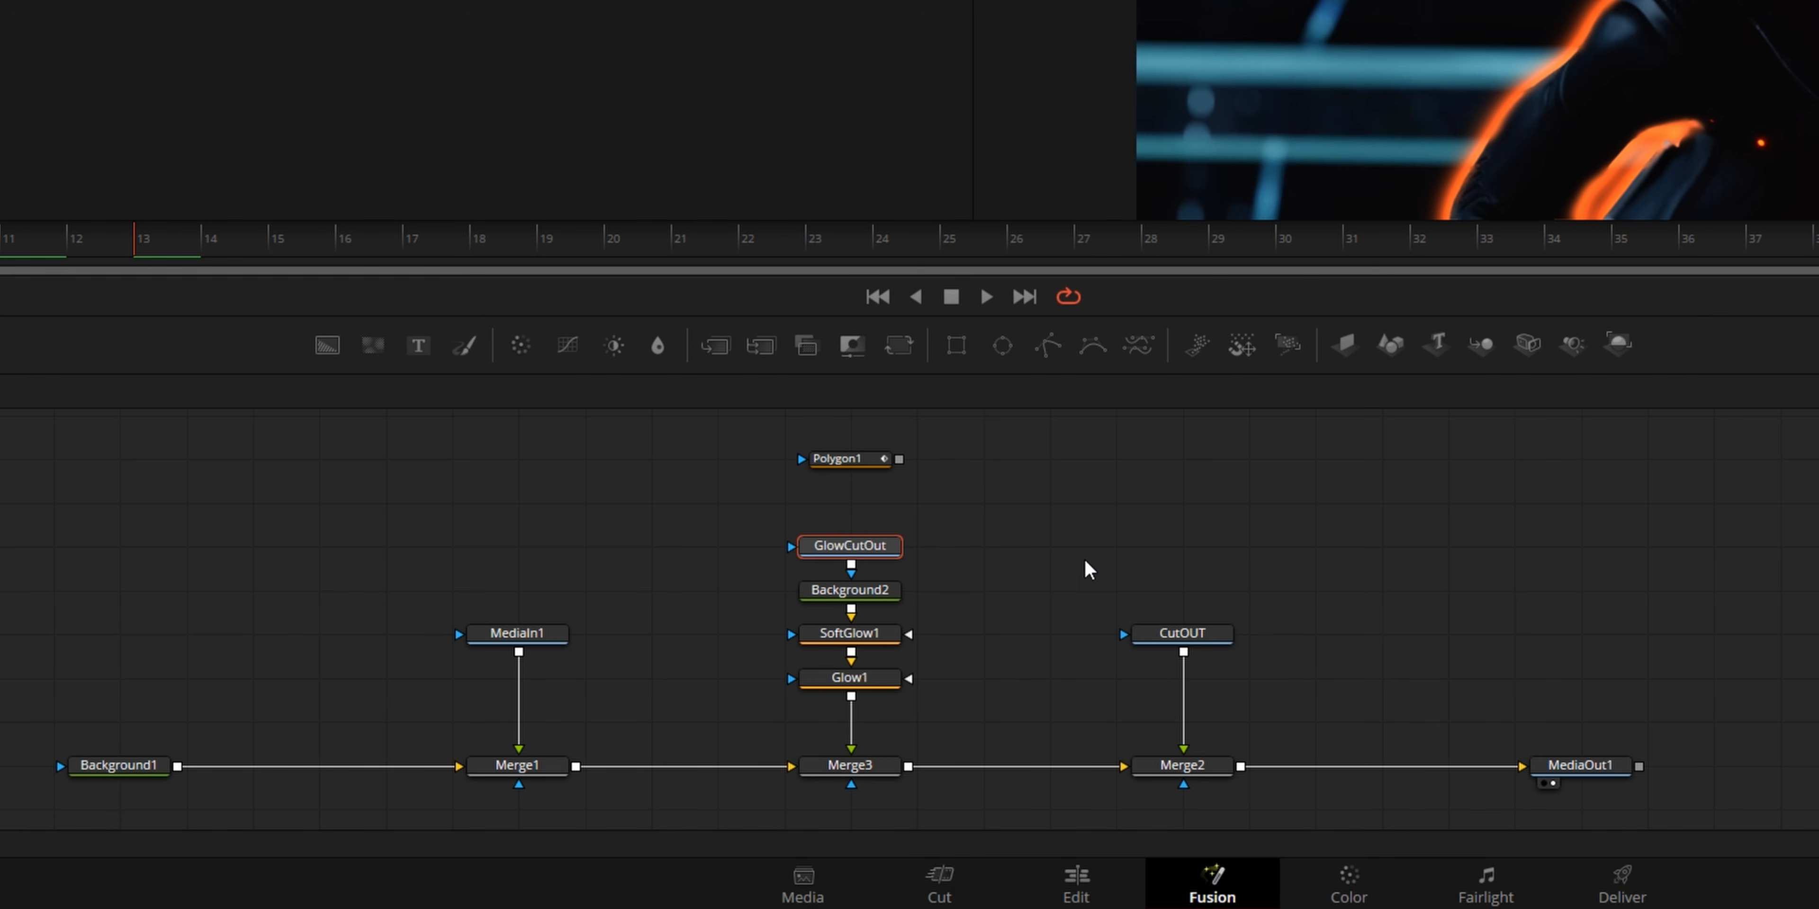
pyautogui.press('1')
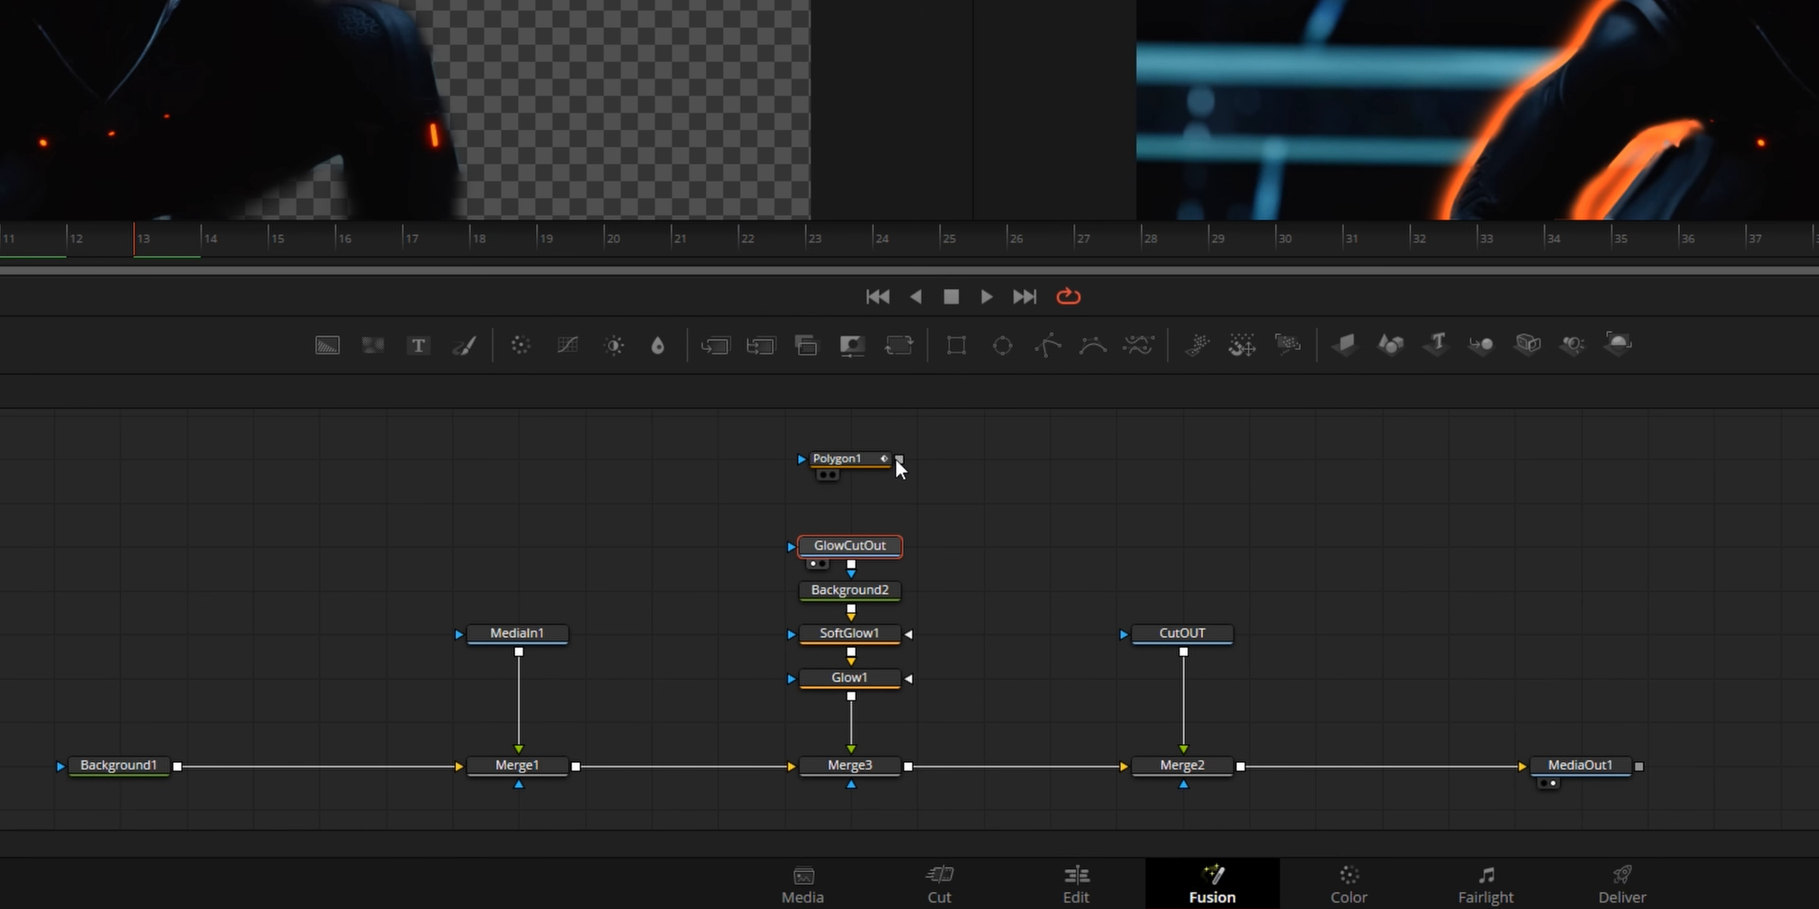
# Draw the Polygon1 path from below the frame edge along the outer edge of the lowered arm, over the shoulder to the helmet
pyautogui.click(847, 466)
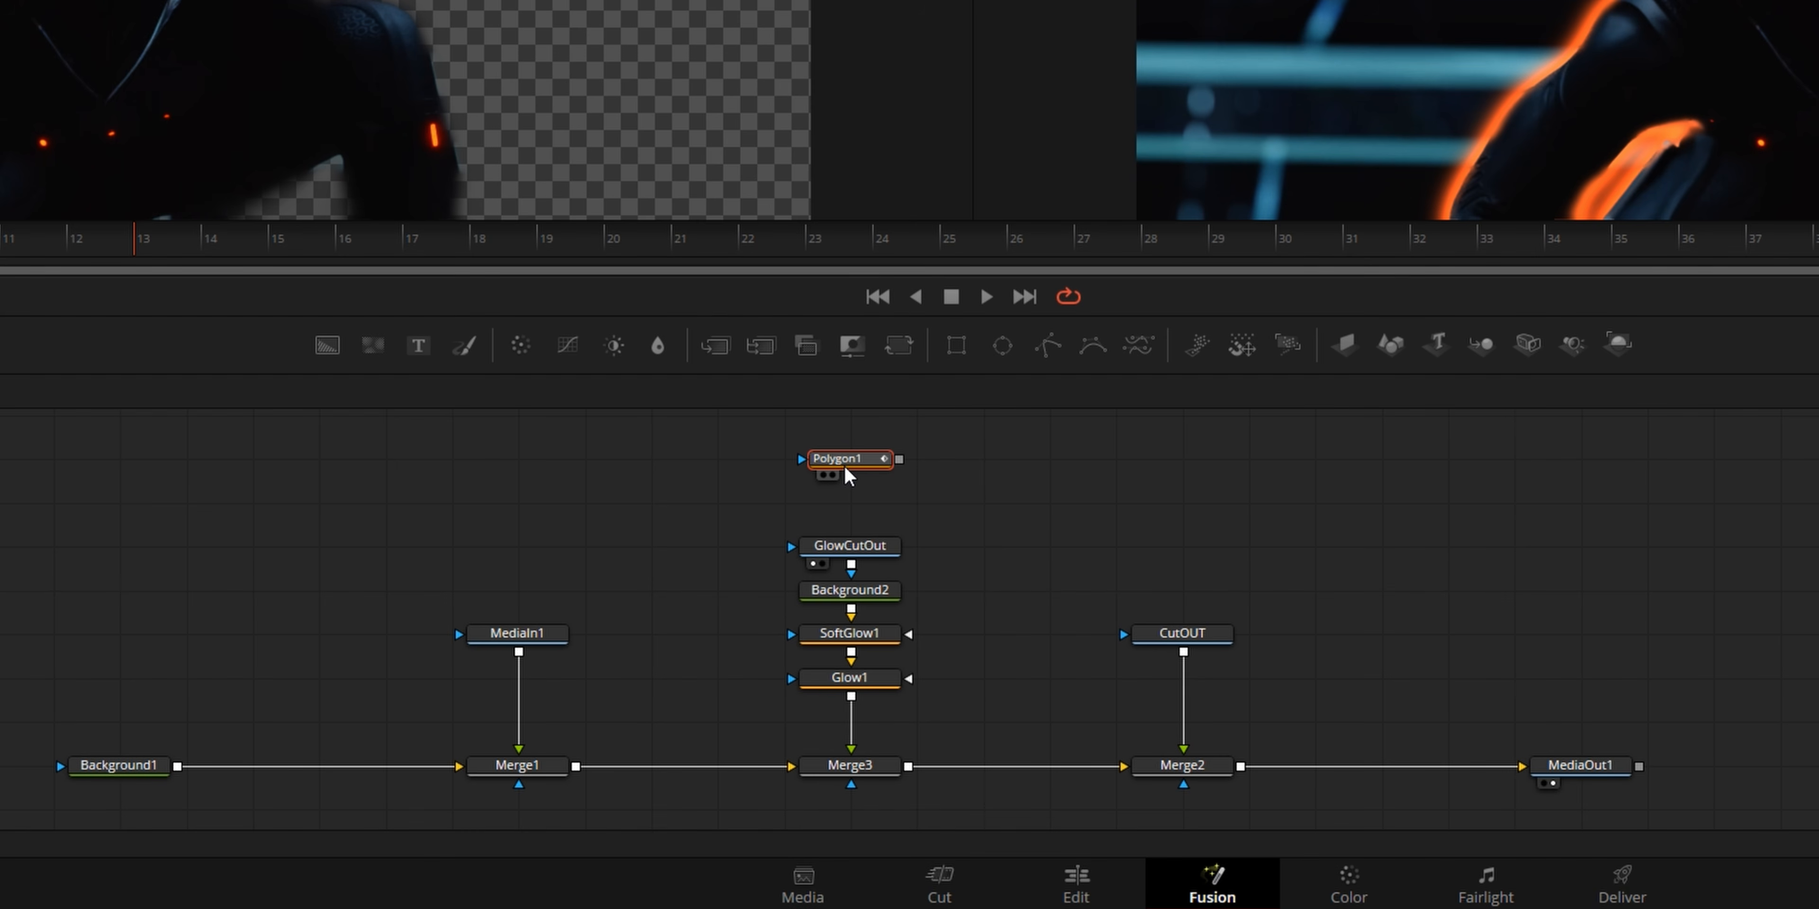
pyautogui.moveTo(65, 175); pyautogui.dragTo(129, 21)
pyautogui.scroll(5, 323, 432)
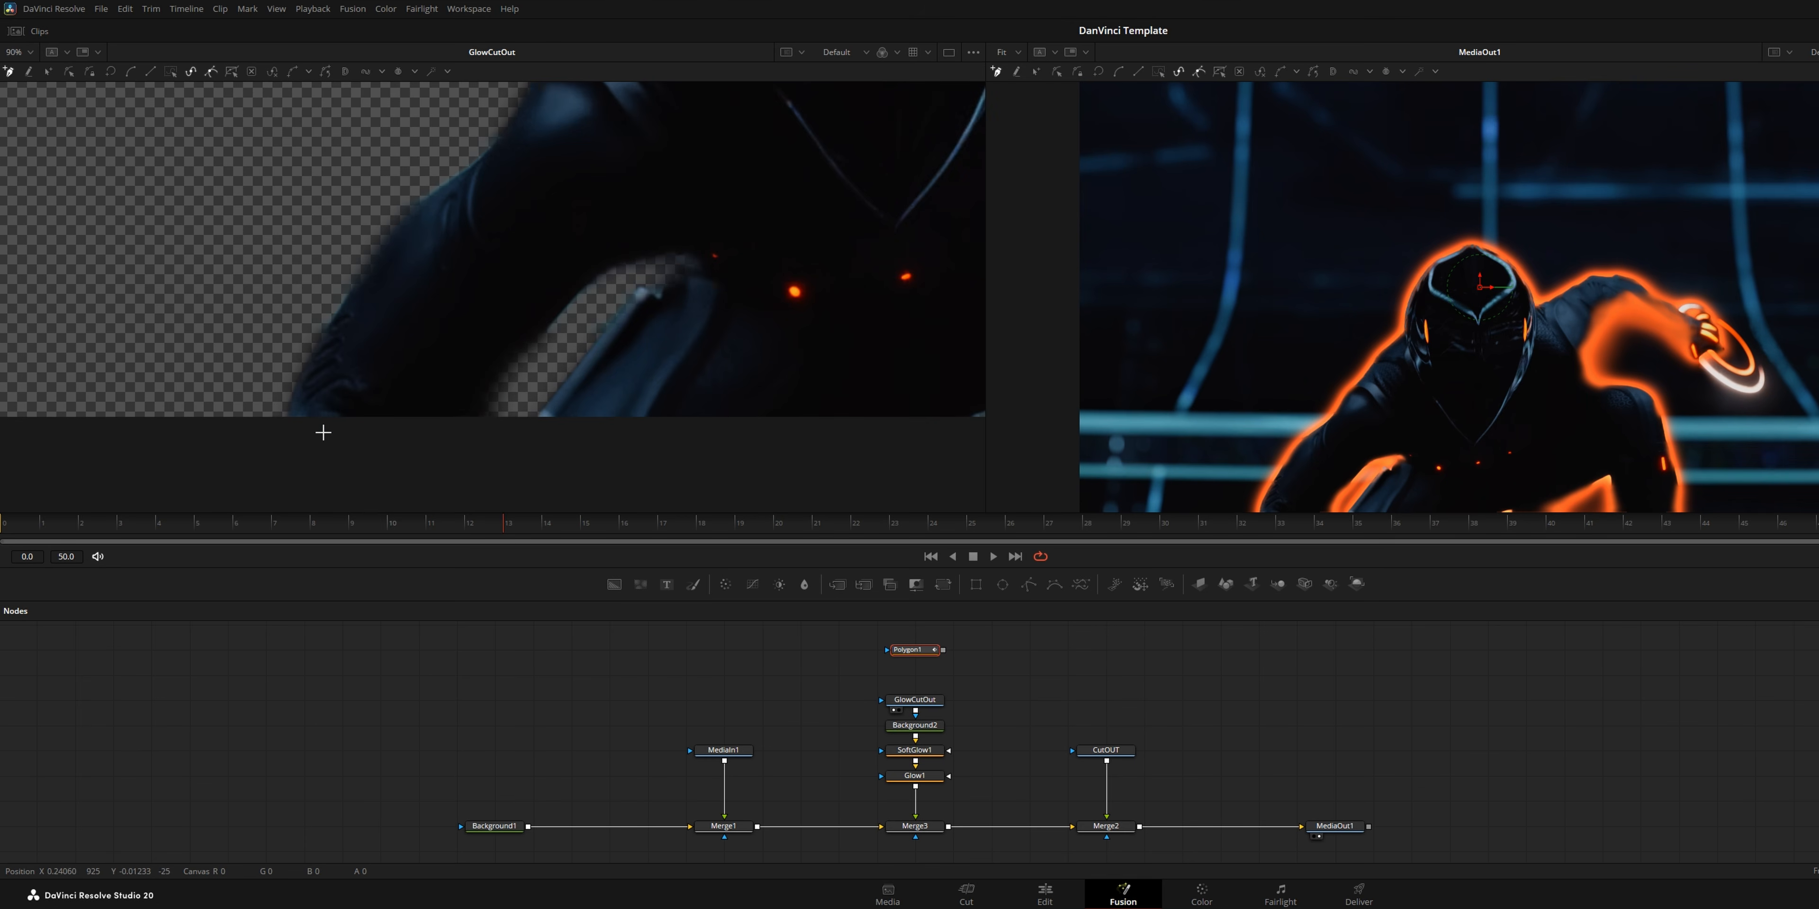
pyautogui.moveTo(315, 428); pyautogui.dragTo(311, 459)
pyautogui.click(299, 461)
pyautogui.click(309, 407)
pyautogui.click(340, 359)
pyautogui.click(368, 316)
pyautogui.click(394, 270)
pyautogui.moveTo(517, 167); pyautogui.dragTo(537, 342)
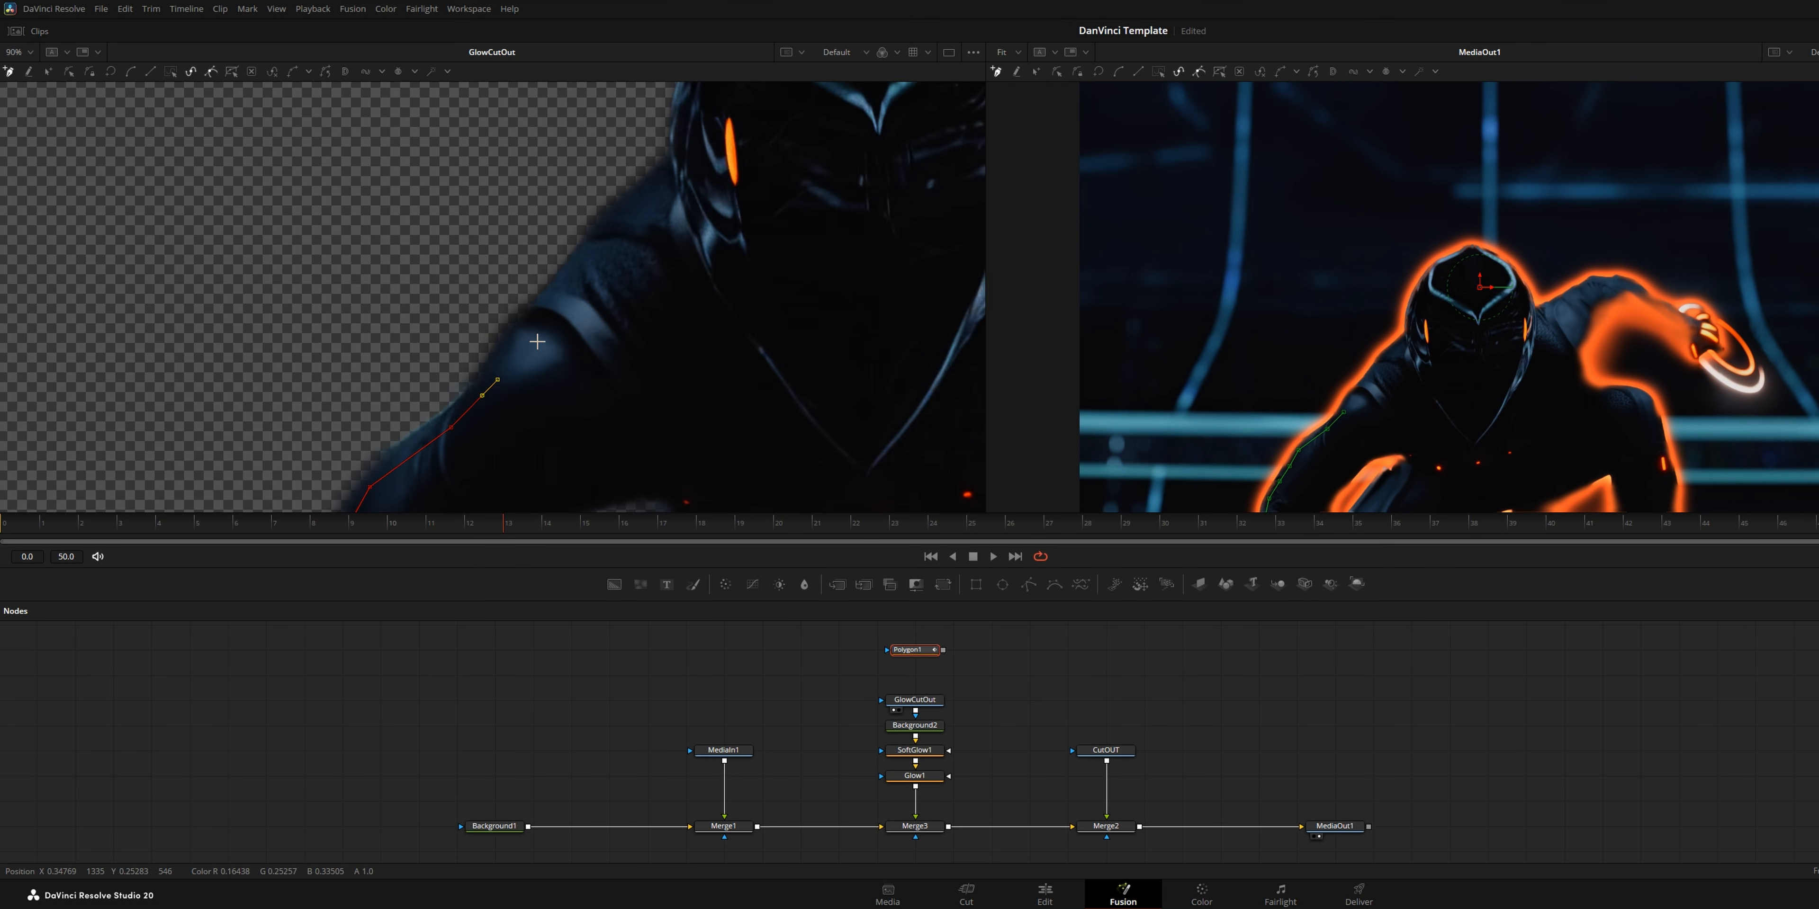
pyautogui.moveTo(626, 201); pyautogui.dragTo(588, 352)
pyautogui.click(590, 355)
pyautogui.click(632, 333)
pyautogui.click(652, 324)
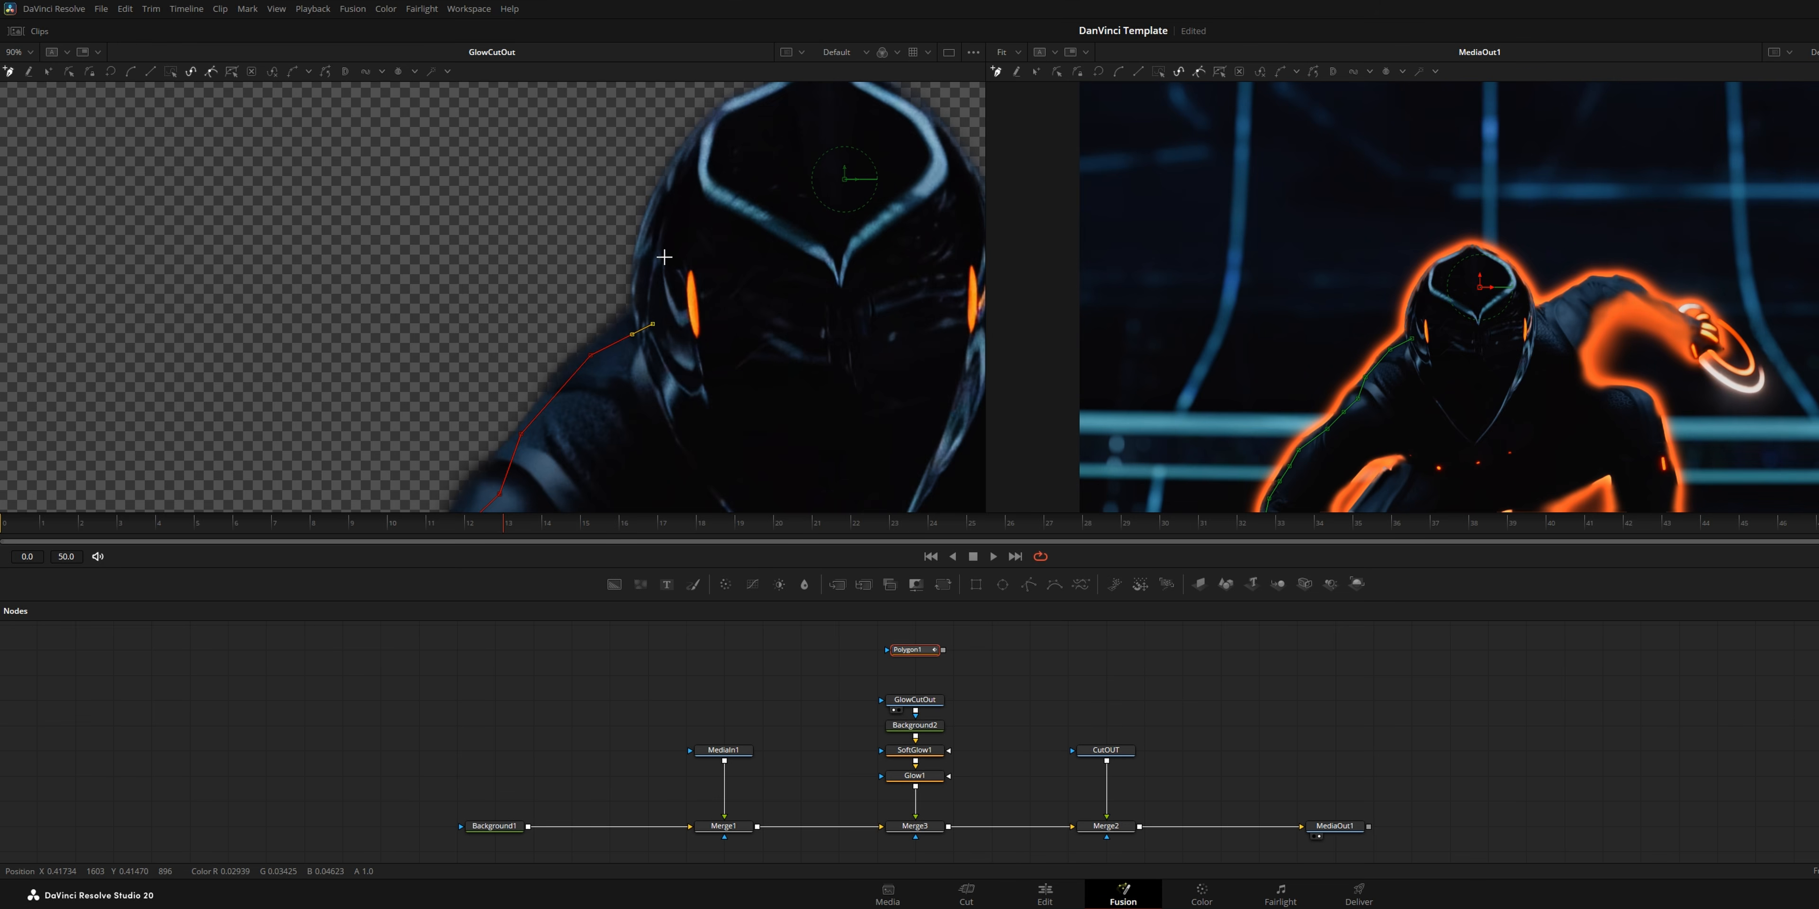
# Continue the polygon path around the top of the helmet and down its other side
pyautogui.moveTo(681, 195); pyautogui.dragTo(598, 323)
pyautogui.click(625, 285)
pyautogui.click(670, 232)
pyautogui.click(732, 208)
pyautogui.click(780, 213)
pyautogui.click(833, 258)
pyautogui.click(857, 310)
# Extend the polygon path from the helmet base over the second shoulder and along the raised arm to the glowing hand
pyautogui.moveTo(908, 372); pyautogui.dragTo(568, 343)
pyautogui.click(568, 352)
pyautogui.click(617, 337)
pyautogui.click(707, 296)
pyautogui.click(741, 272)
pyautogui.click(799, 262)
pyautogui.moveTo(840, 281); pyautogui.dragTo(398, 253)
pyautogui.click(428, 255)
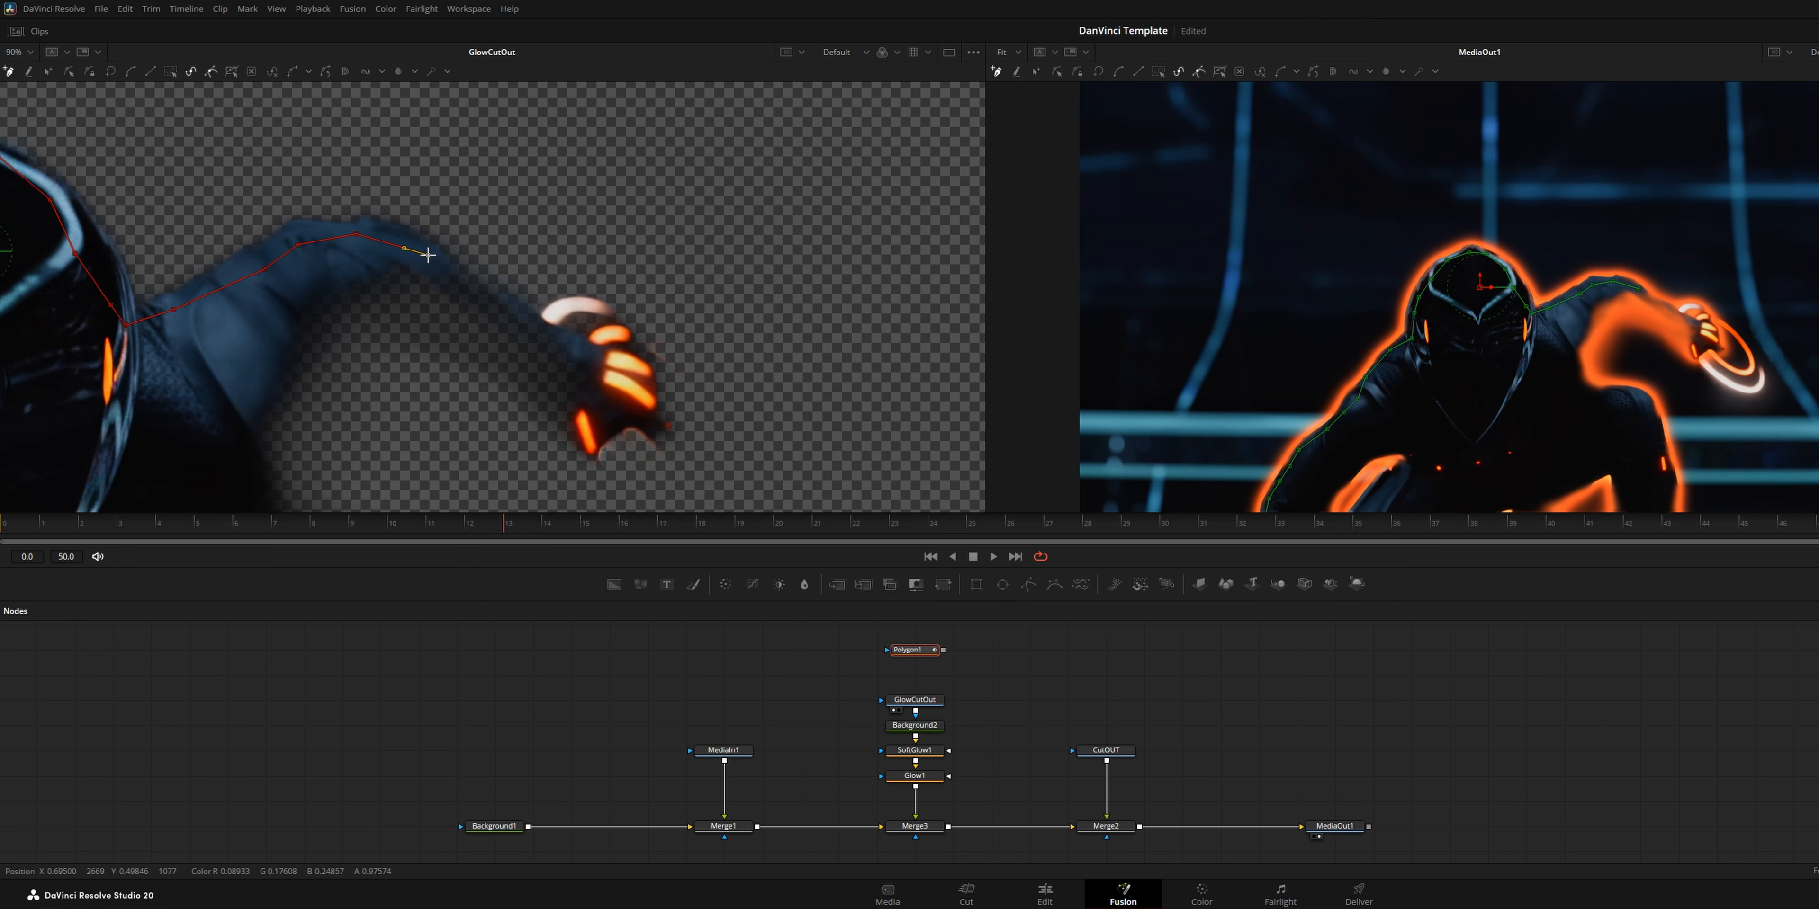
pyautogui.click(515, 319)
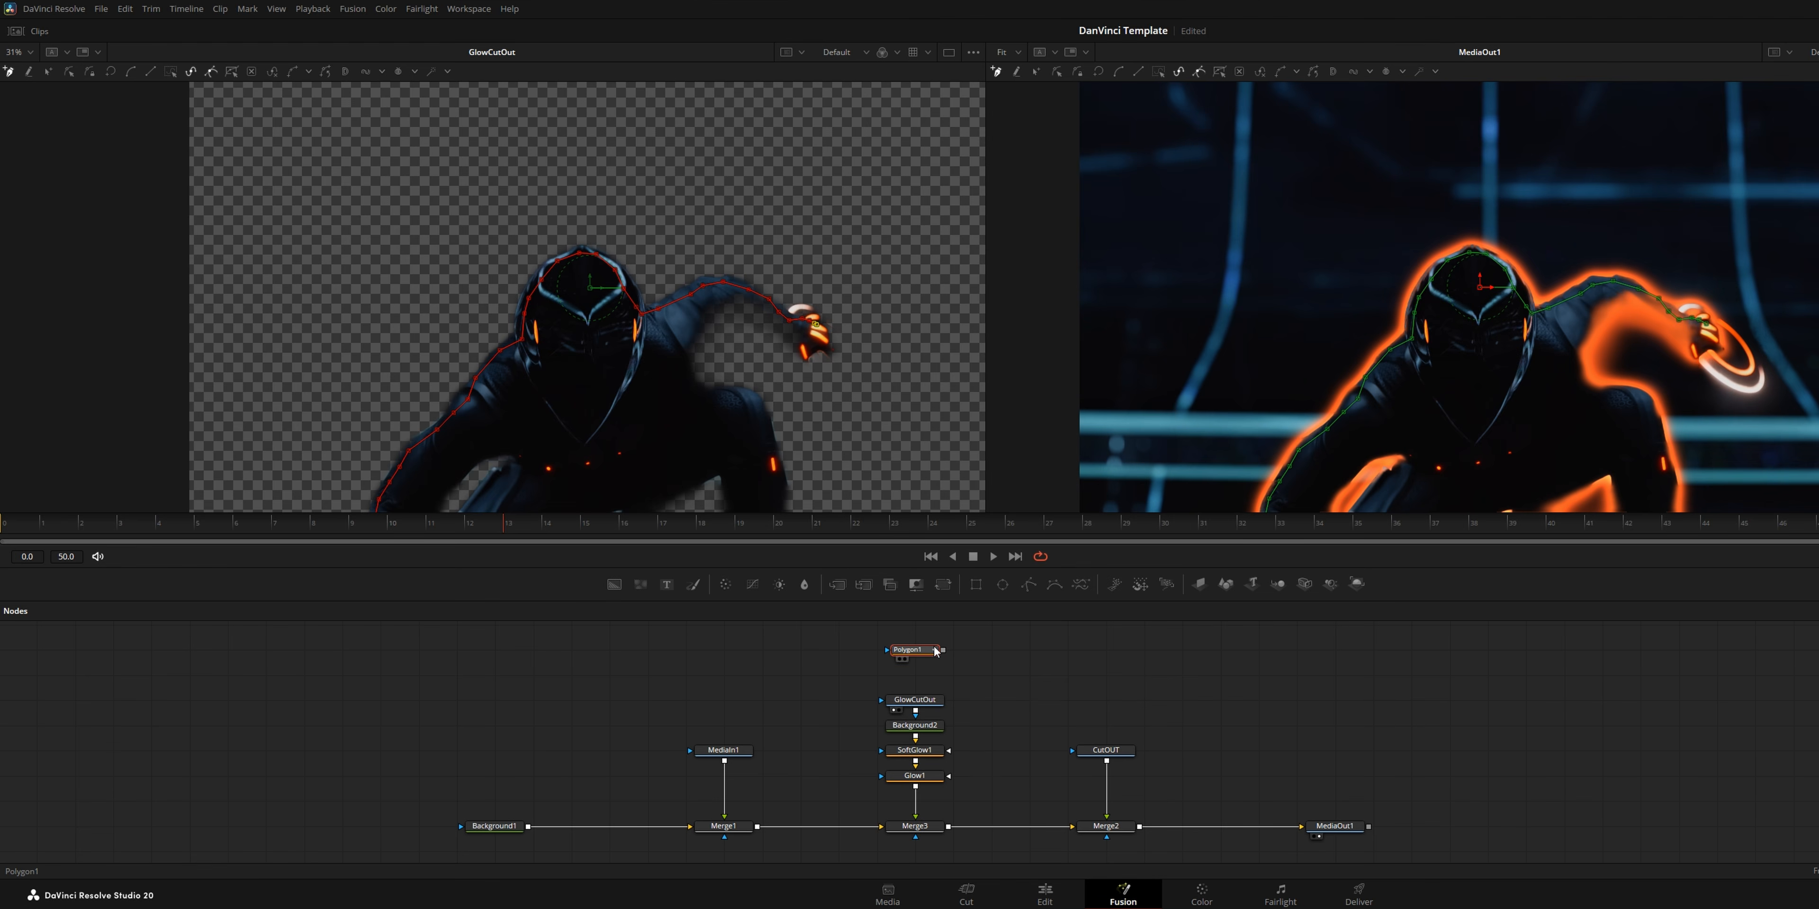
# Connect Polygon1 as the mask of GlowCutOut and set its Border Width to 0.041
pyautogui.moveTo(942, 651); pyautogui.dragTo(906, 702)
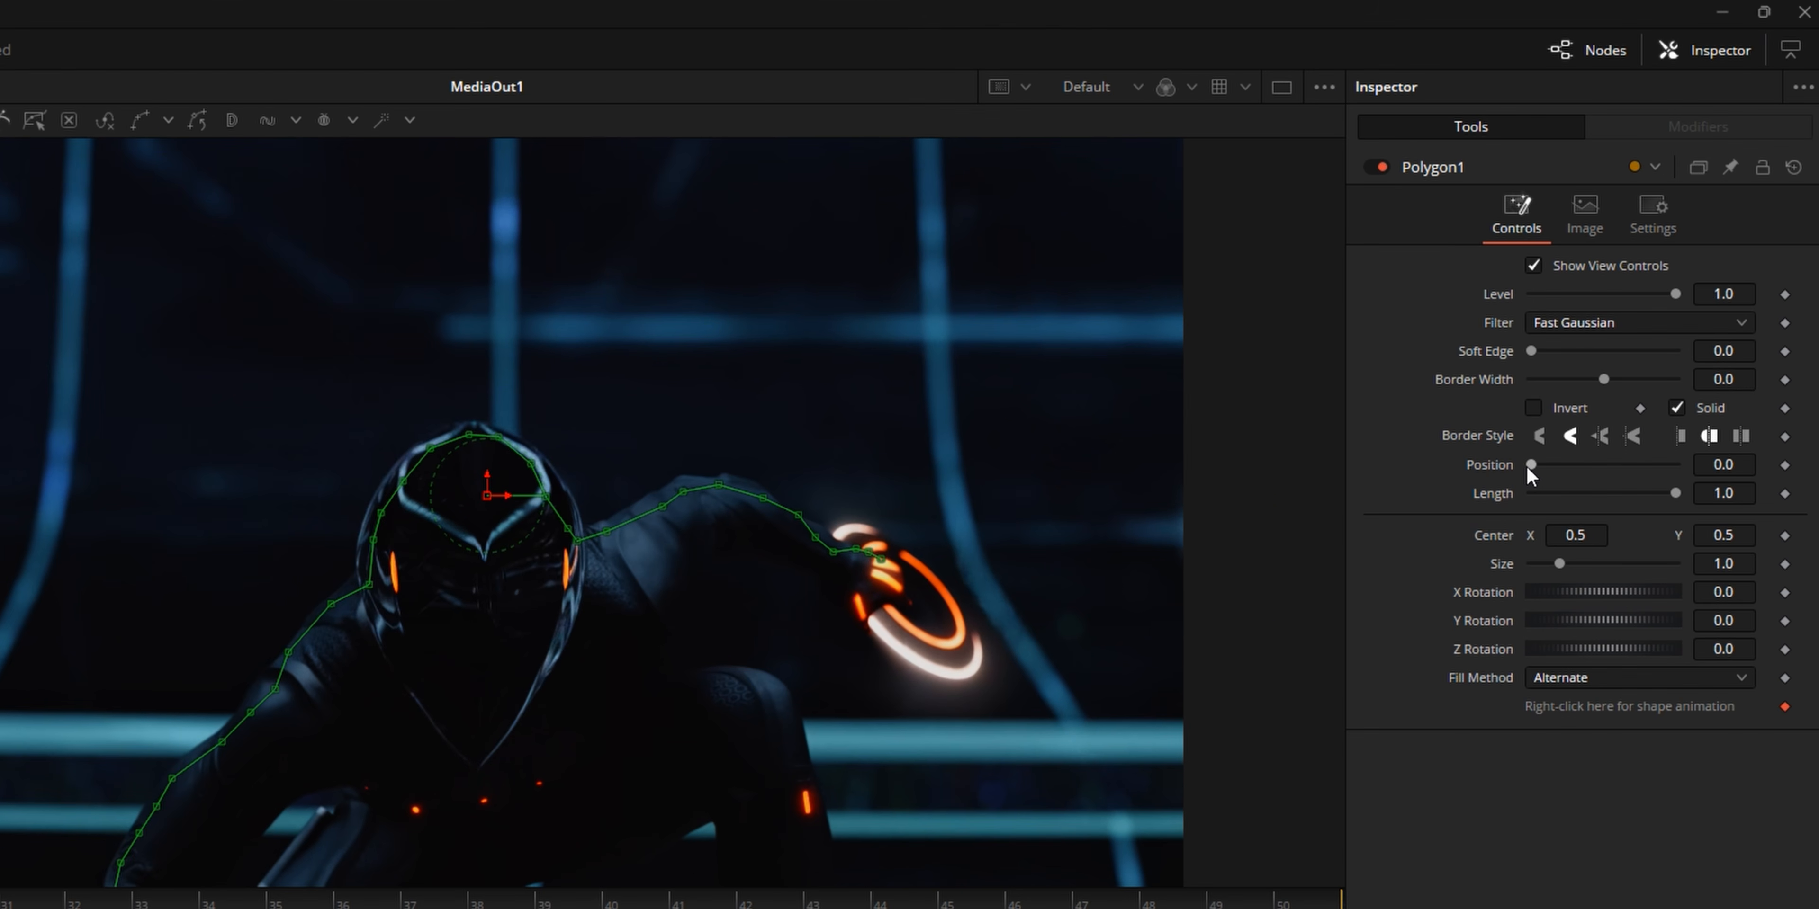
pyautogui.moveTo(1602, 380); pyautogui.dragTo(1620, 385)
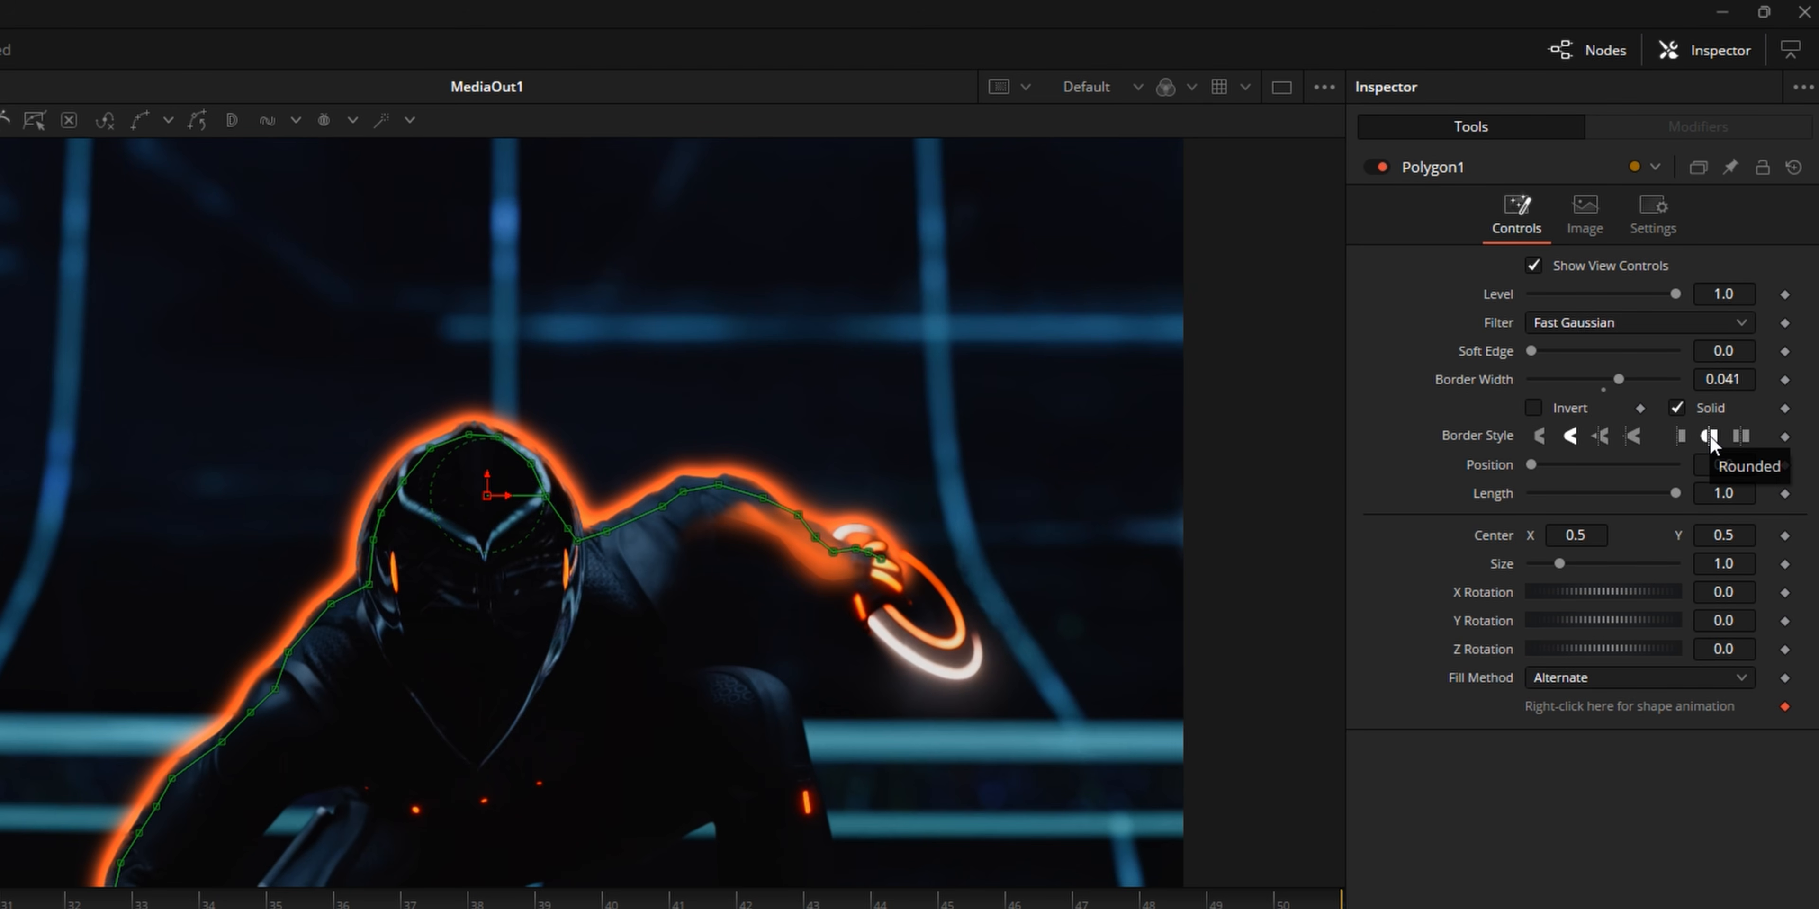
# Try different Length values on the Polygon1 stroke and set Length to 0.0
pyautogui.moveTo(1674, 493); pyautogui.dragTo(1491, 507)
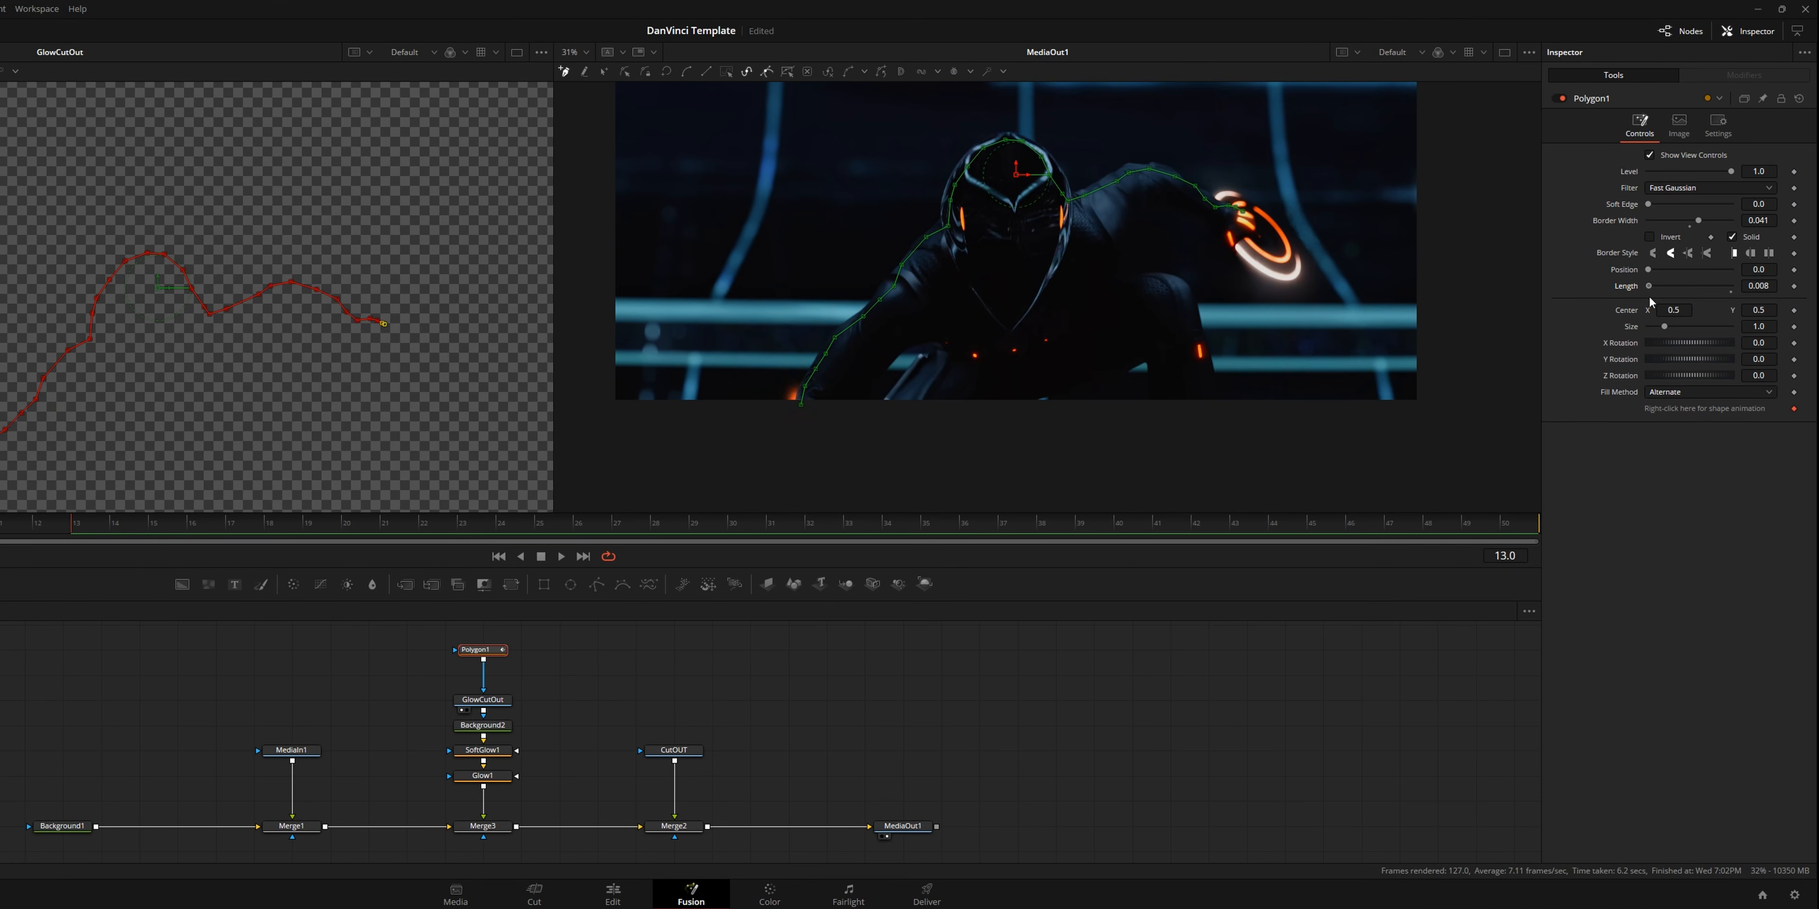
pyautogui.moveTo(1649, 297)
pyautogui.mouseDown()
pyautogui.moveTo(1730, 297)
pyautogui.moveTo(1653, 297)
pyautogui.moveTo(1732, 312)
pyautogui.mouseUp()
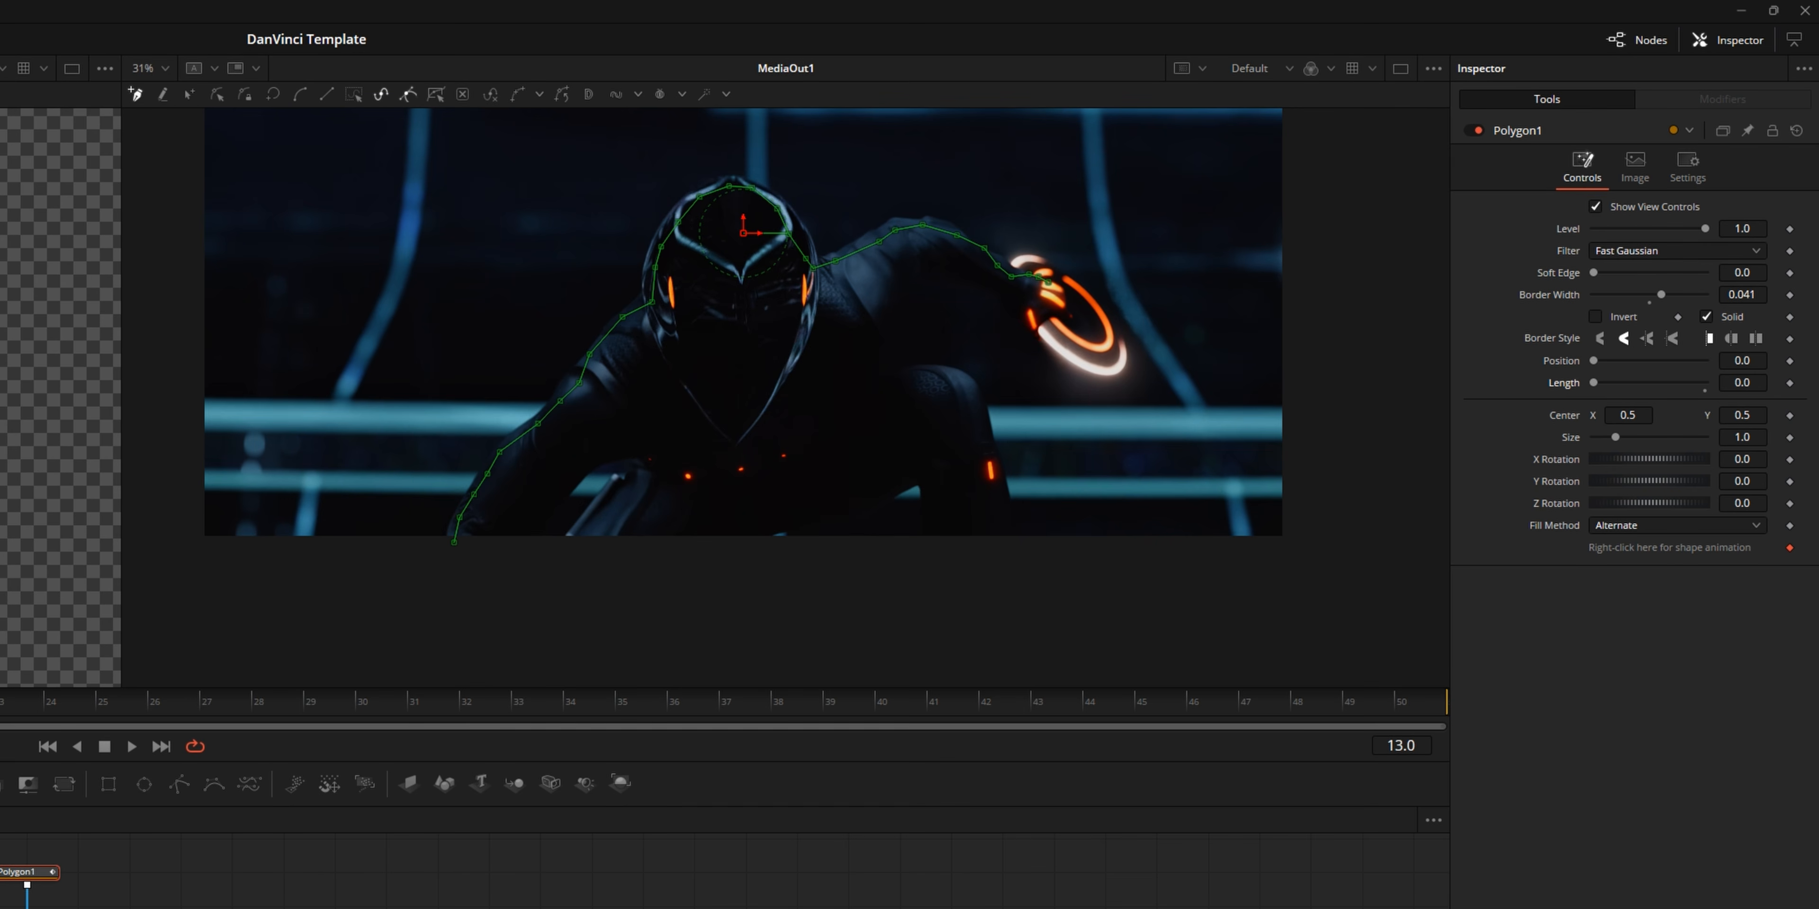
# Reshape the polygon path at frame 34 so it follows the raised helmet's outline
pyautogui.moveTo(198, 712); pyautogui.dragTo(565, 694)
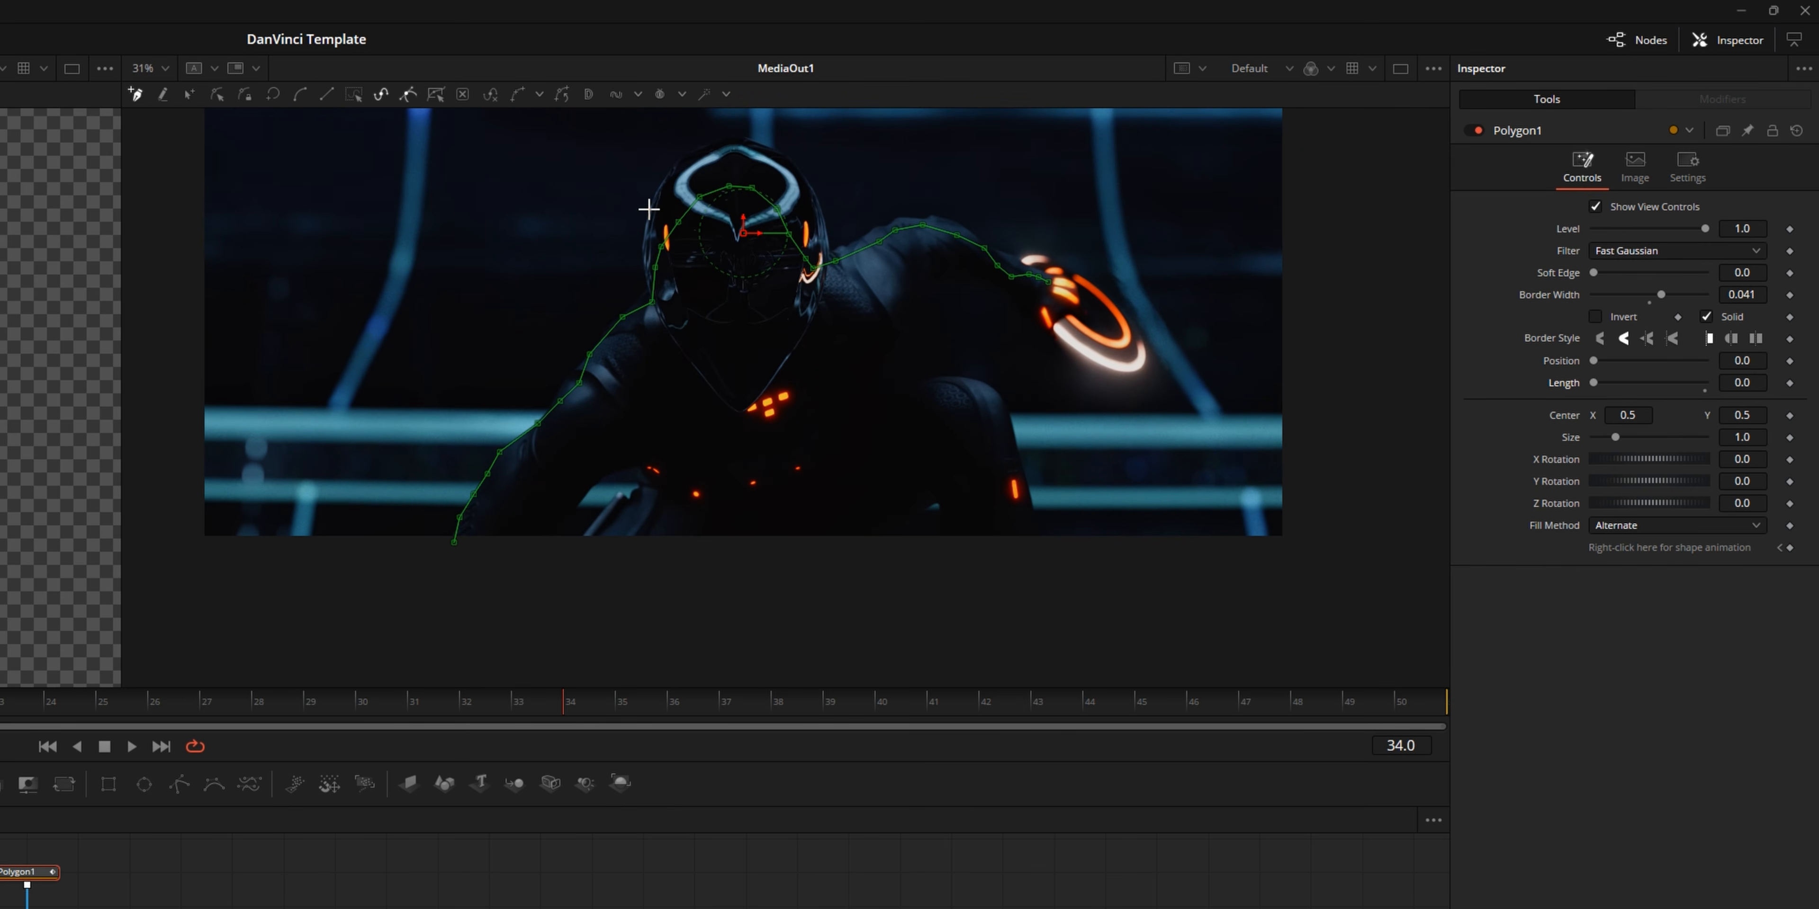
pyautogui.moveTo(628, 180); pyautogui.dragTo(747, 292)
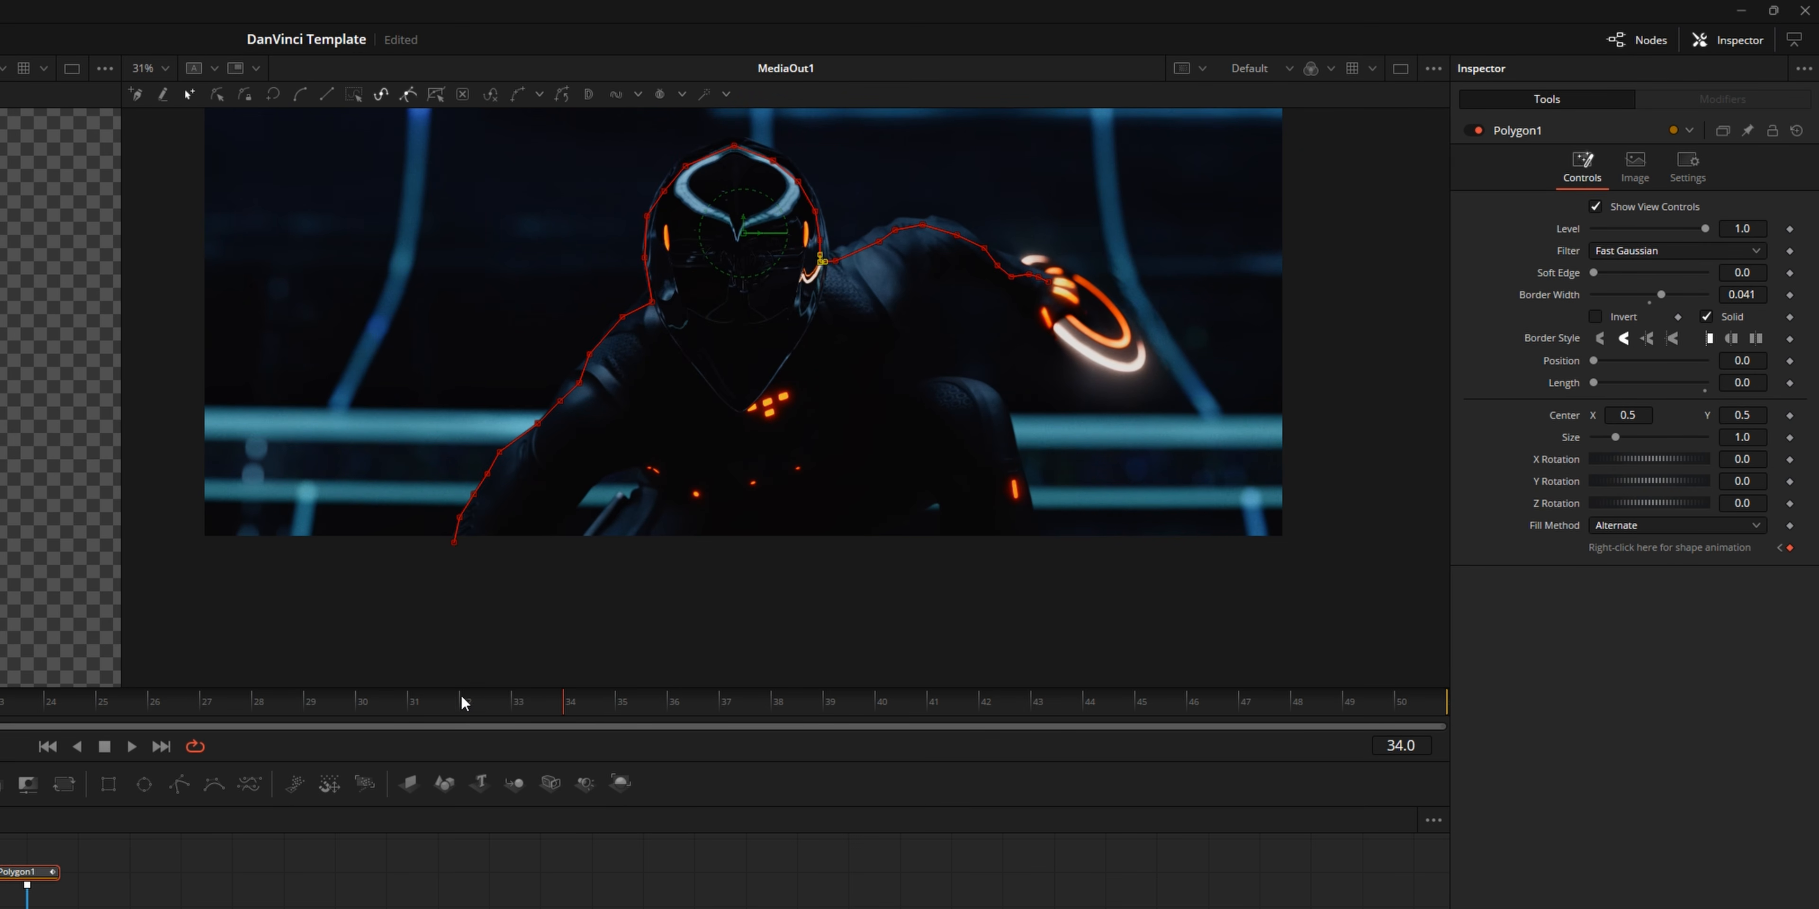
# Keyframe the polygon's Length at 0.0 on frame 10 and 1.0 on frame 50
pyautogui.moveTo(461, 695); pyautogui.dragTo(201, 718)
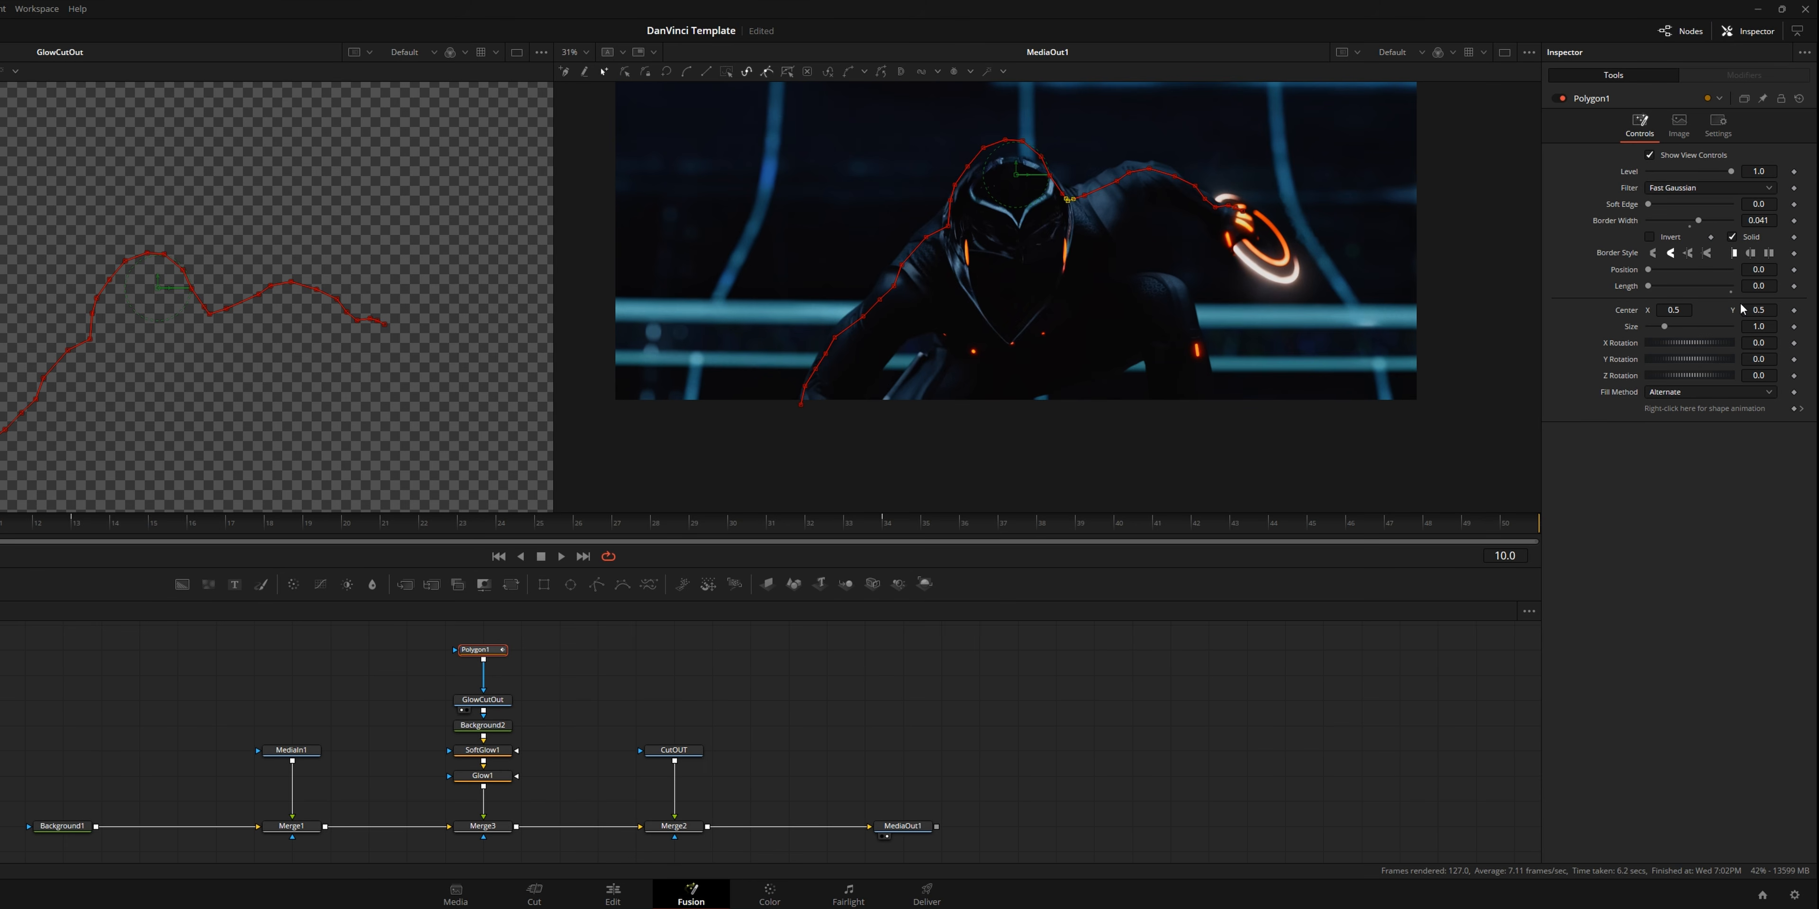
pyautogui.click(1793, 286)
pyautogui.moveTo(214, 523); pyautogui.dragTo(975, 532)
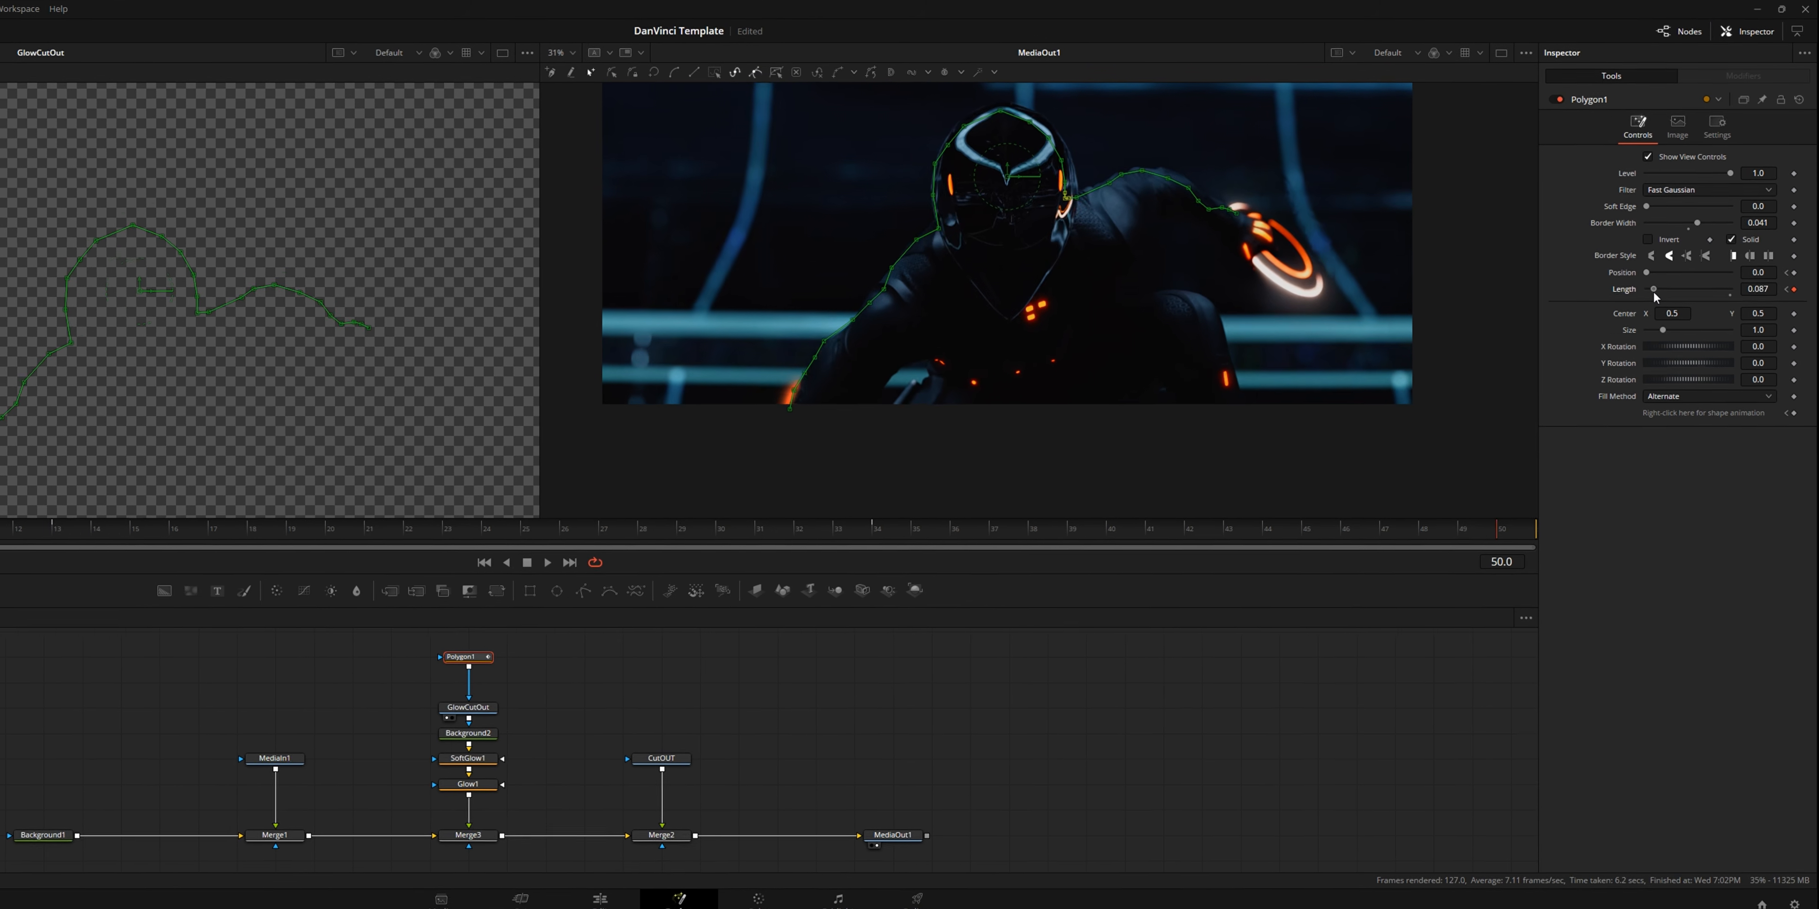
pyautogui.moveTo(1649, 287); pyautogui.dragTo(1745, 301)
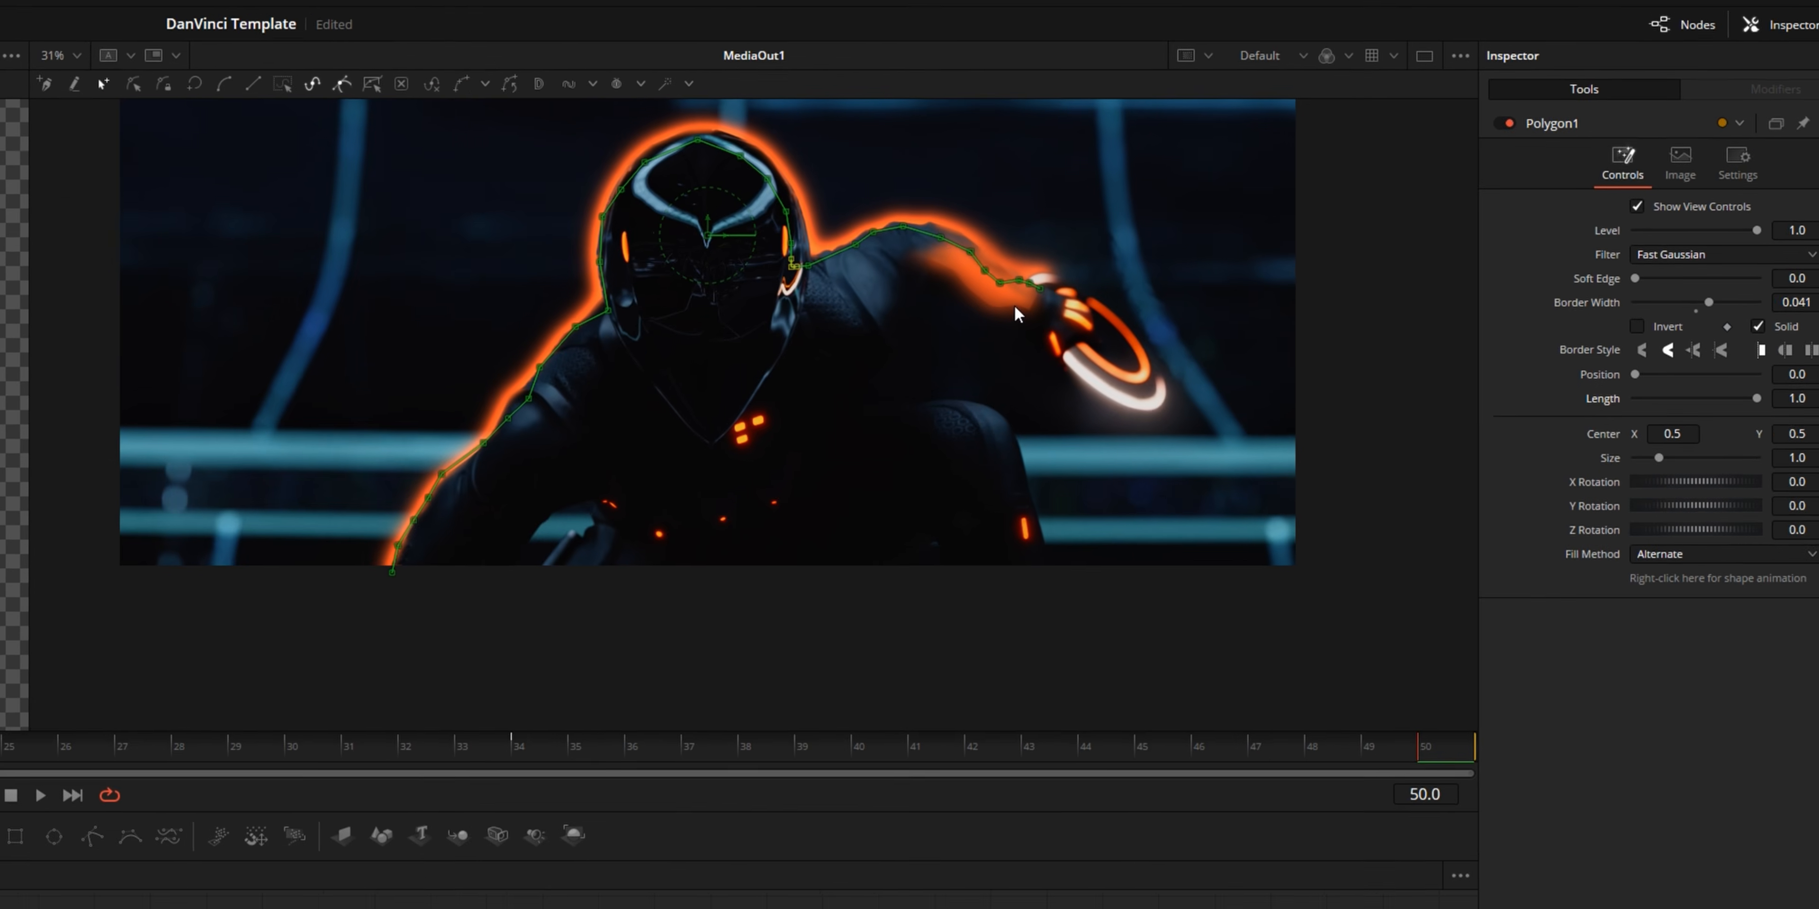
# Extend the polygon's Length fully at frame 40 and raise the keyframed Position toward its maximum at the end of the timeline
pyautogui.moveTo(1038, 706); pyautogui.dragTo(880, 709)
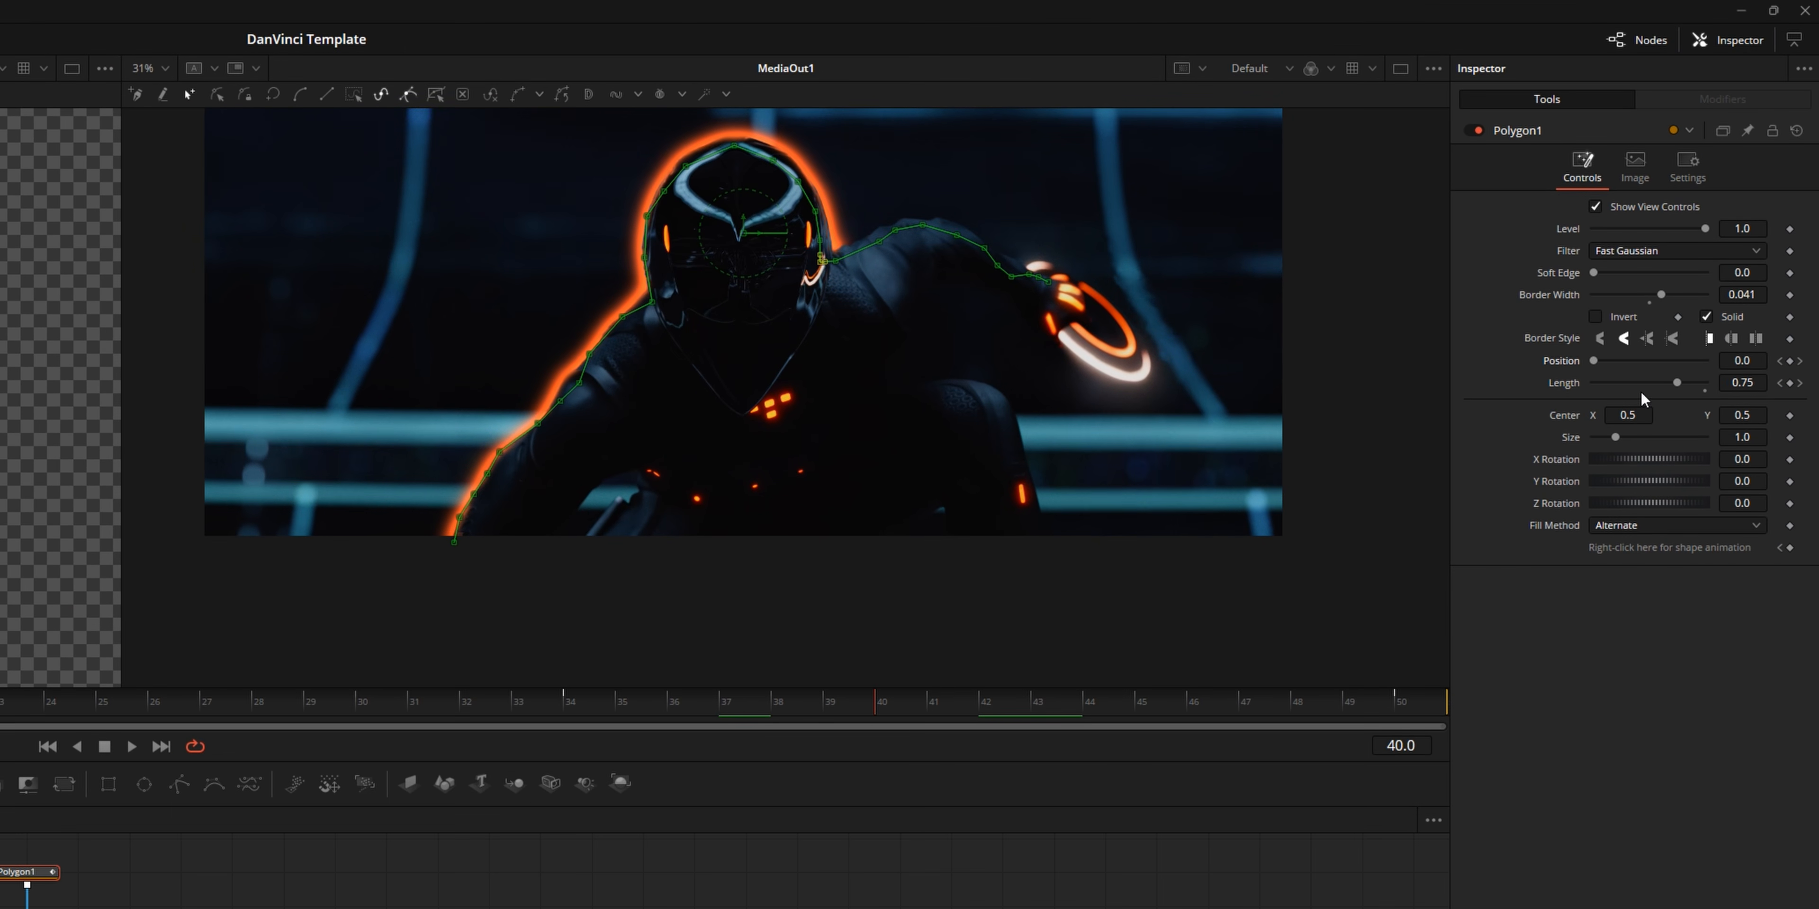
pyautogui.moveTo(1674, 382); pyautogui.dragTo(1772, 387)
pyautogui.moveTo(967, 711); pyautogui.dragTo(1425, 722)
pyautogui.moveTo(1604, 361); pyautogui.dragTo(1701, 368)
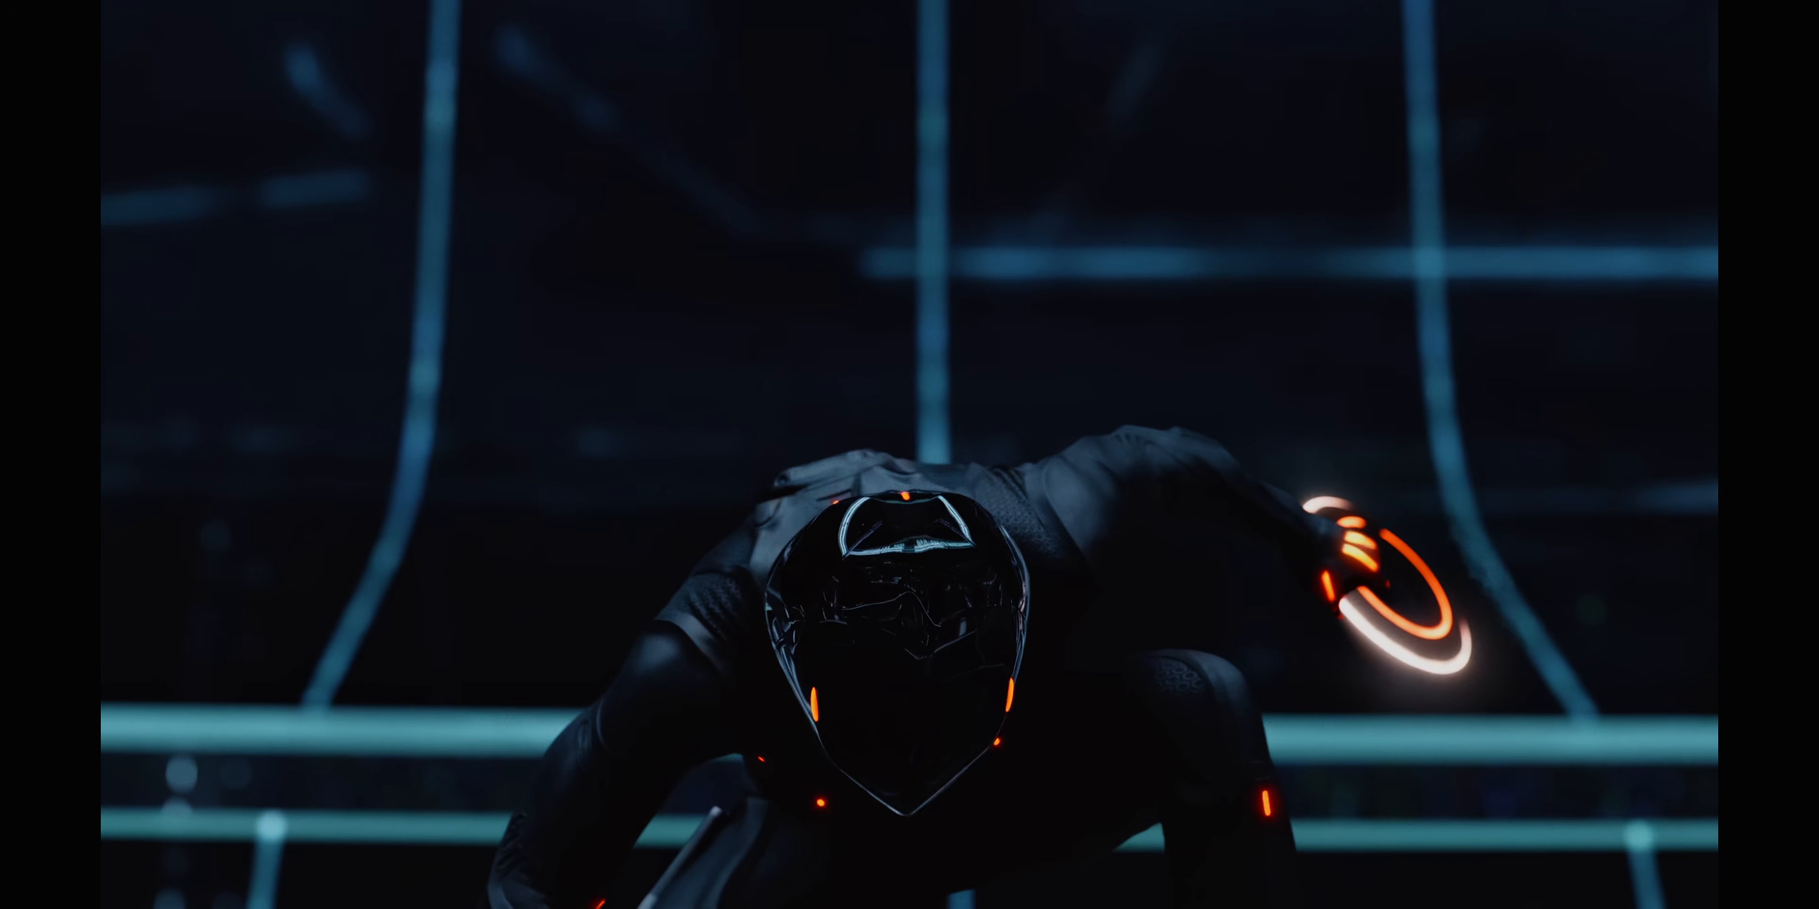